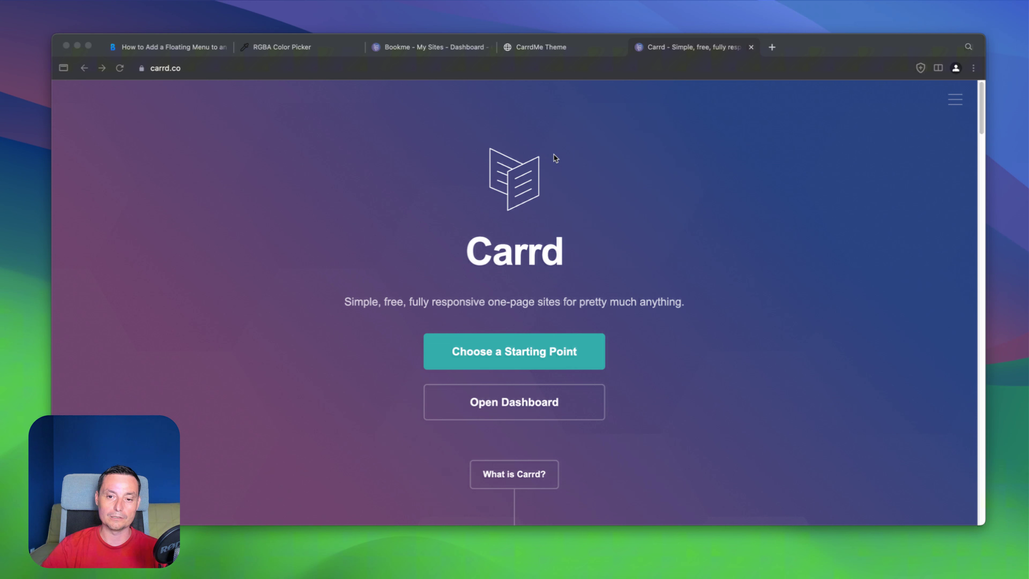
- Scroll up and down through the carrd.co home page
scroll(555, 158, "down", 1)
scroll(555, 158, "up", 1)
scroll(555, 158, "down", 3)
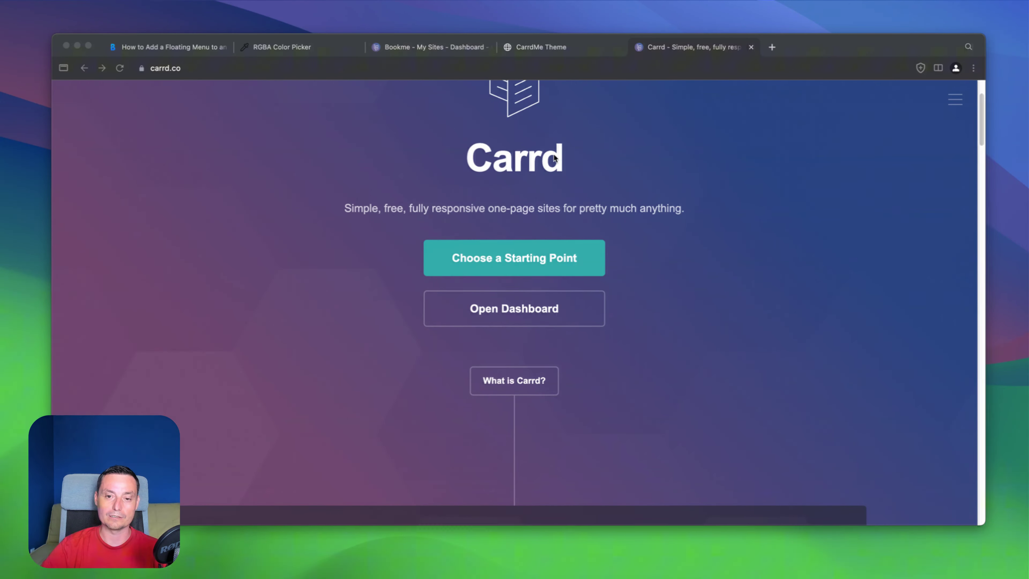
scroll(554, 162, "up", 3)
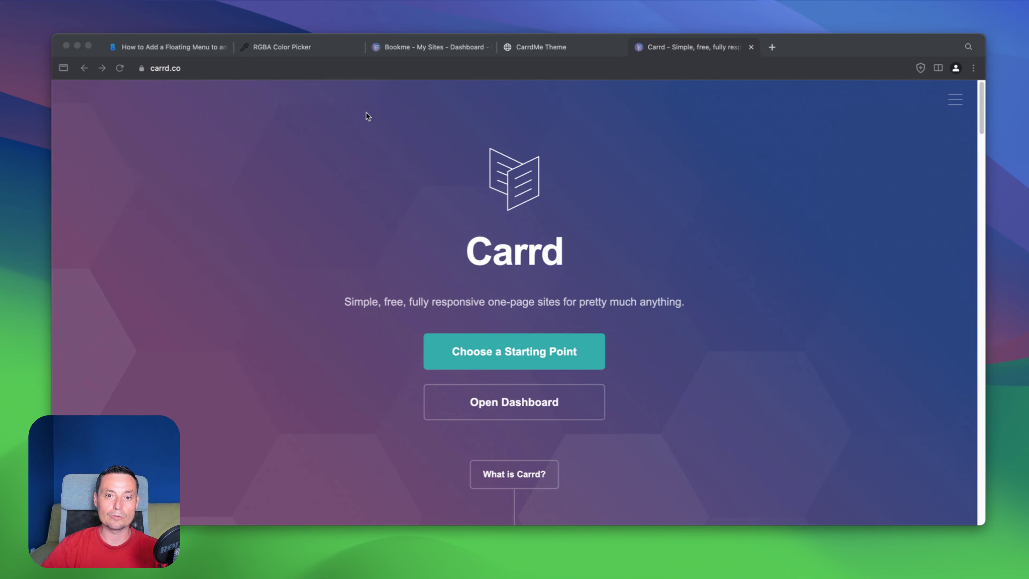
- Bring up the CarrdMe Theme demo page and open its floating hamburger menu
left_click(417, 50)
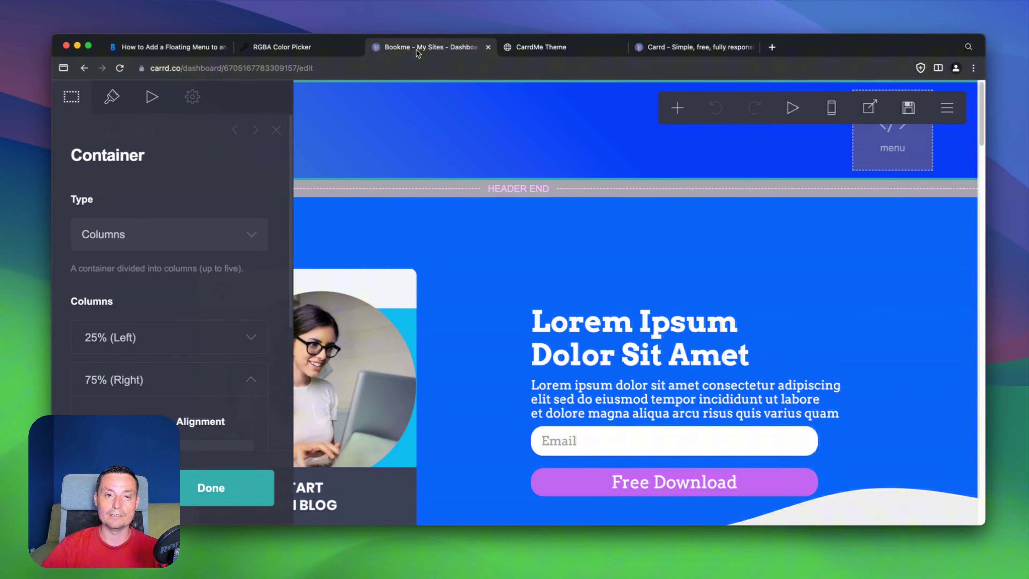
left_click(562, 49)
scroll(793, 352, "down", 2)
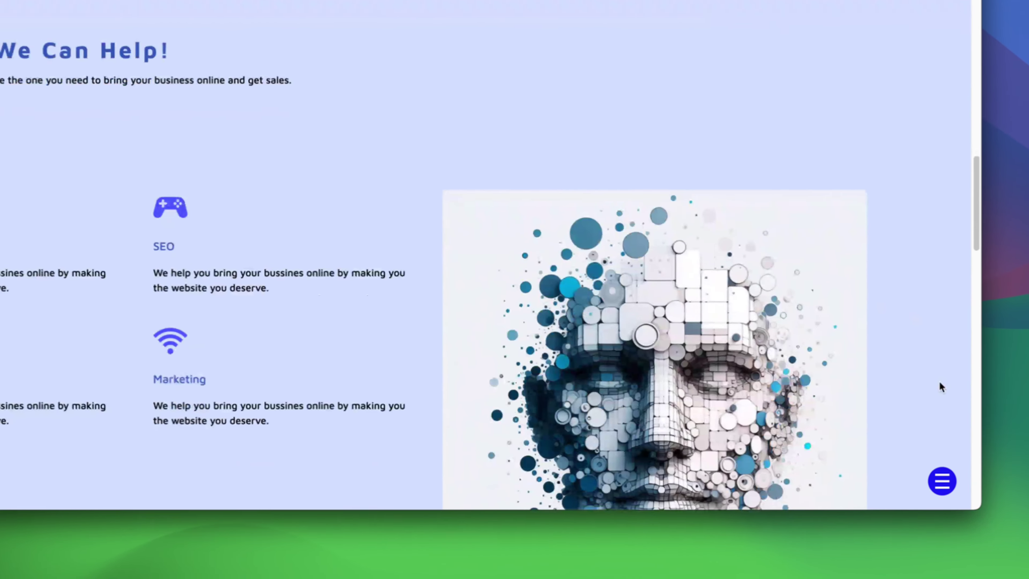
left_click(932, 467)
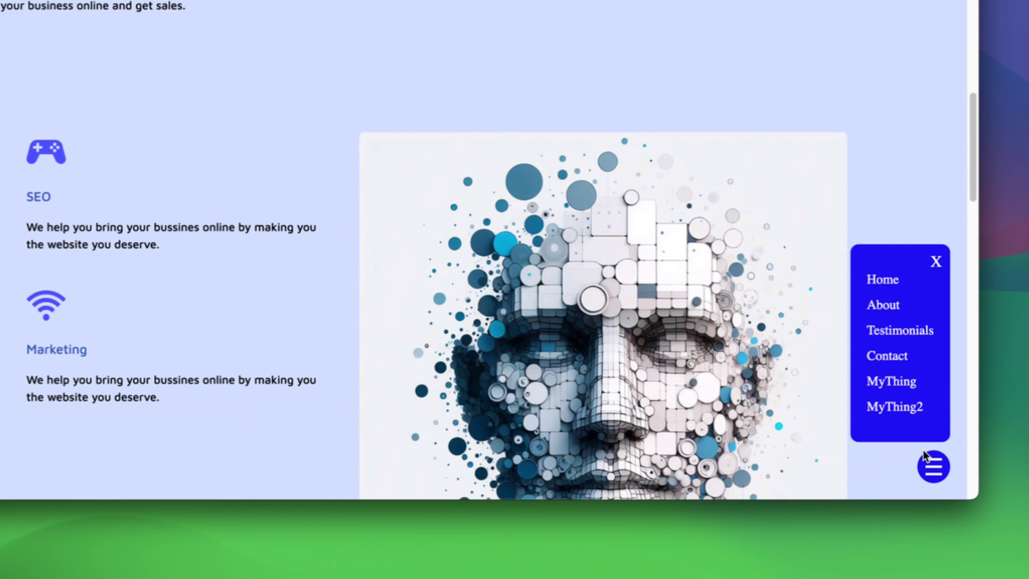
- Use the floating menu to jump to Testimonials, Contact and Home, reopening it each time
left_click(887, 327)
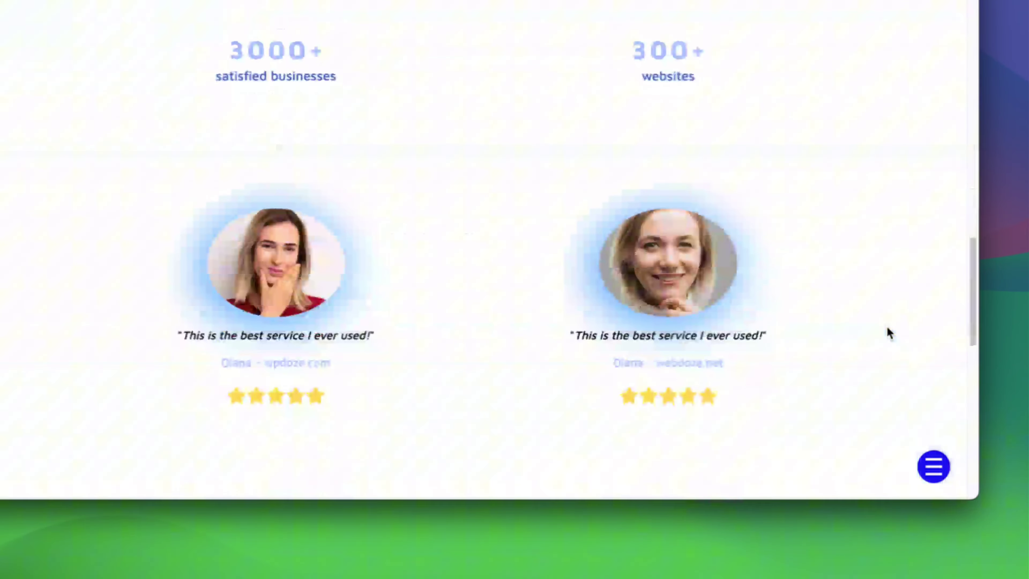
left_click(936, 461)
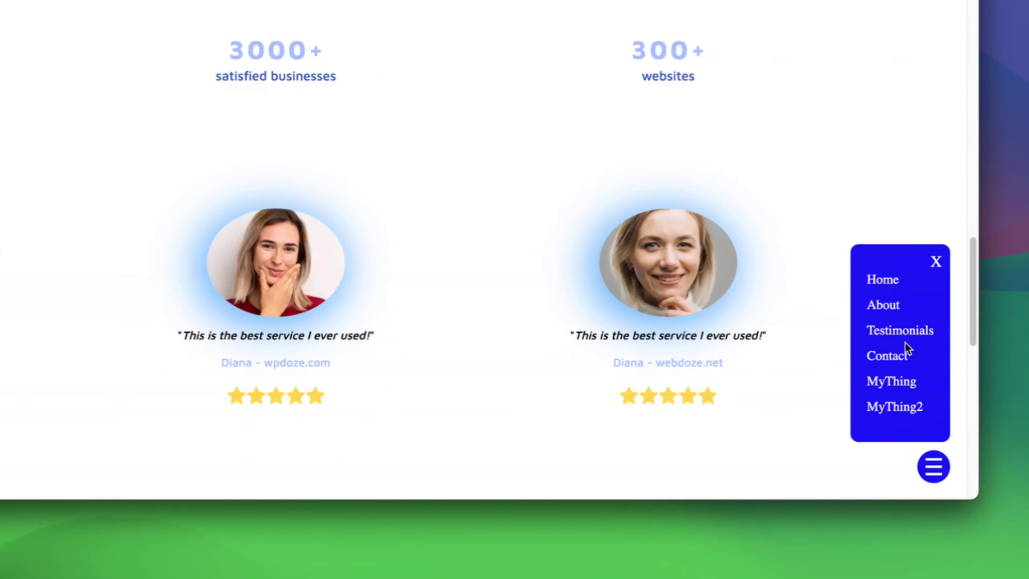
left_click(894, 357)
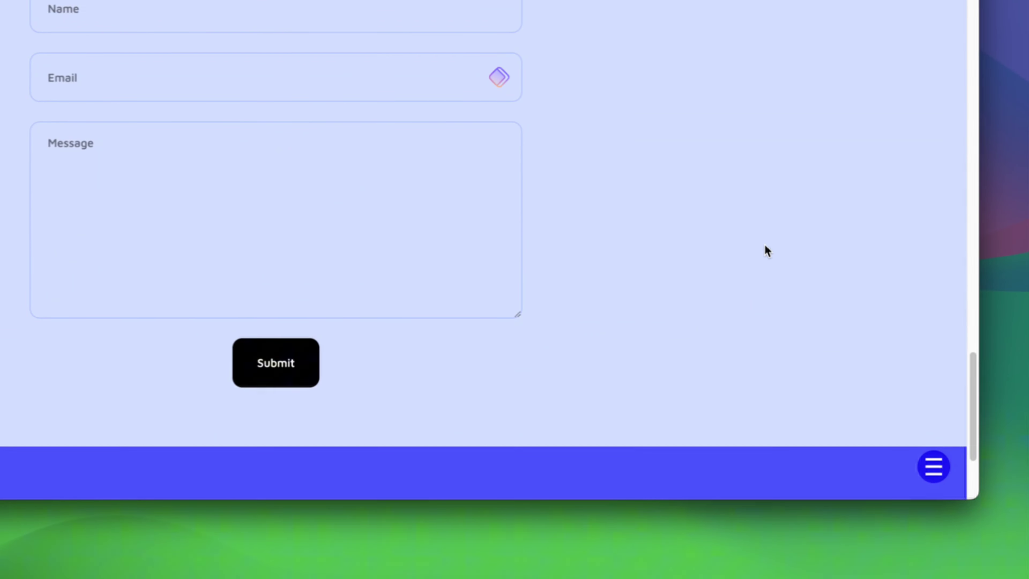
left_click(934, 476)
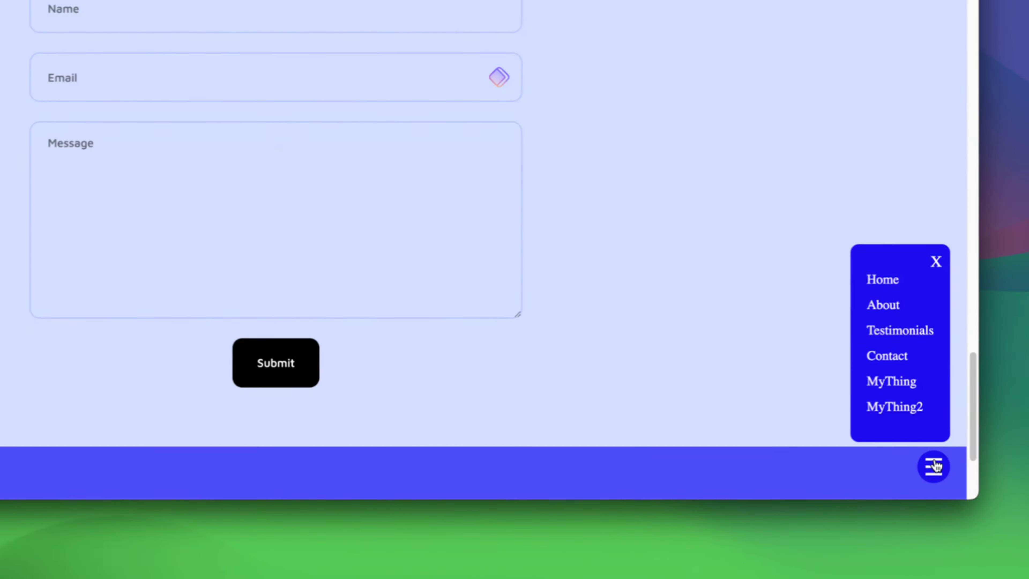
left_click(891, 289)
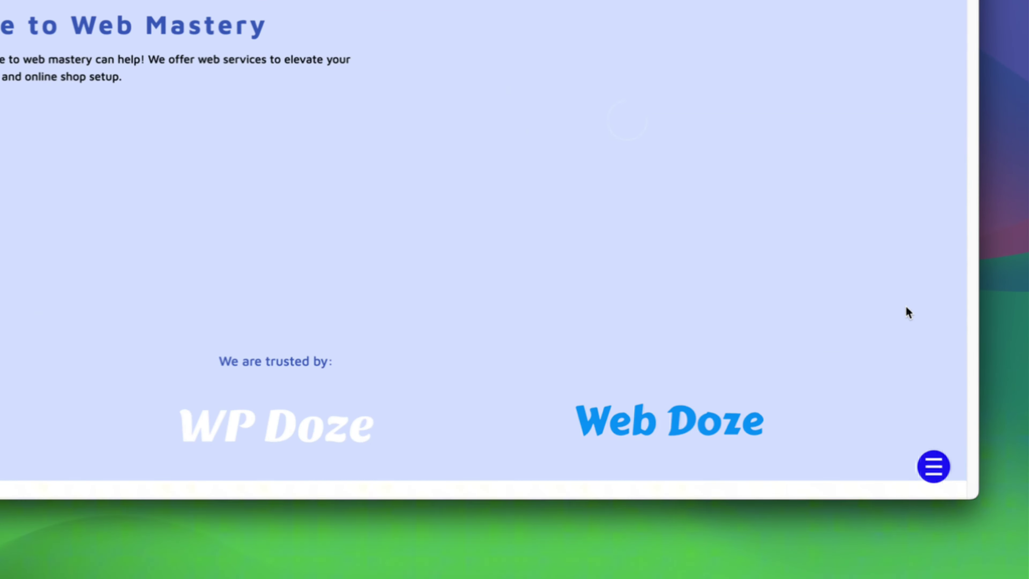
left_click(936, 467)
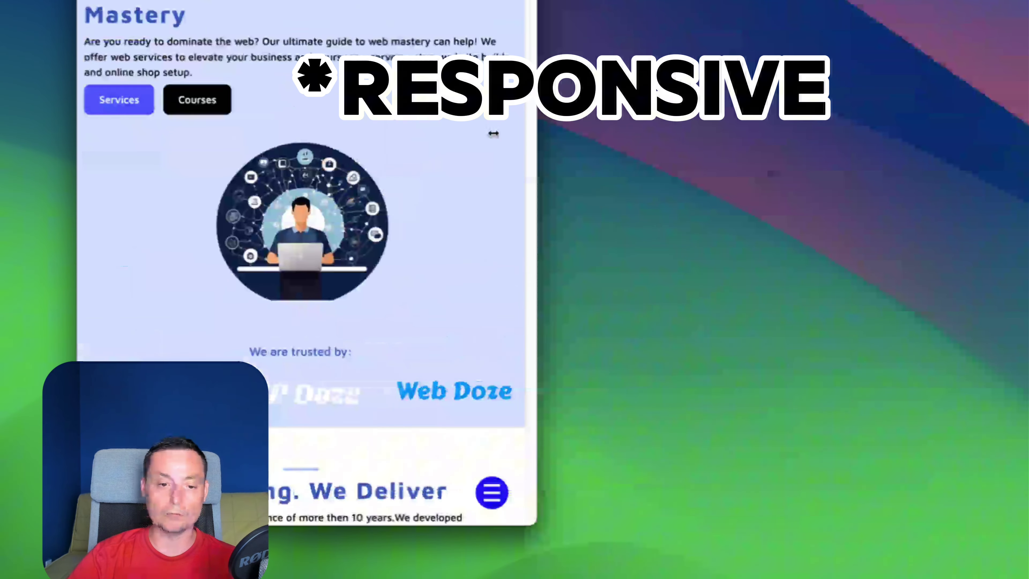
- Test the floating menu at a narrow window width, then restore the window to nearly full width
left_click_drag(493, 133, 486, 133)
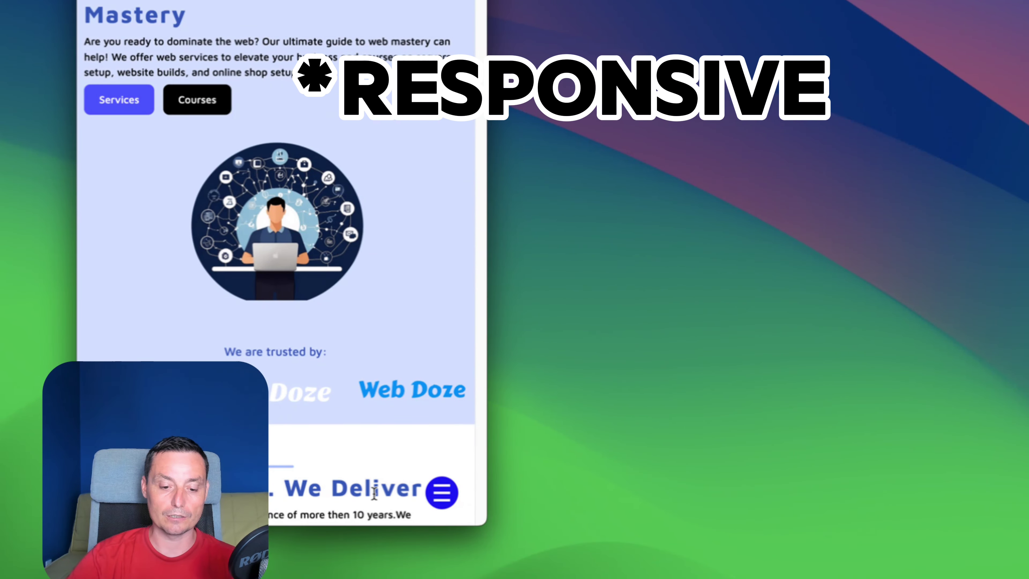
left_click(443, 501)
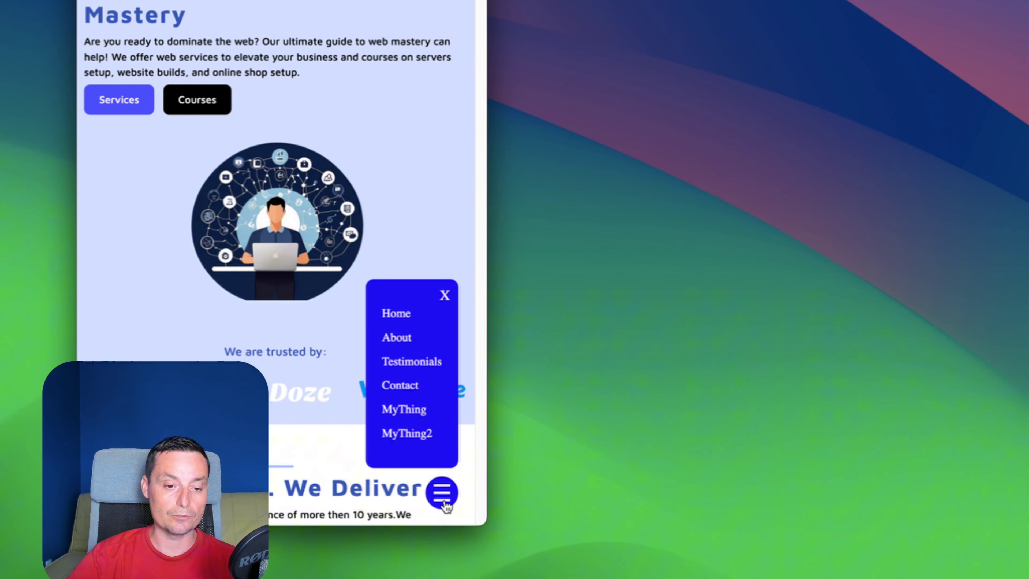
left_click(444, 502)
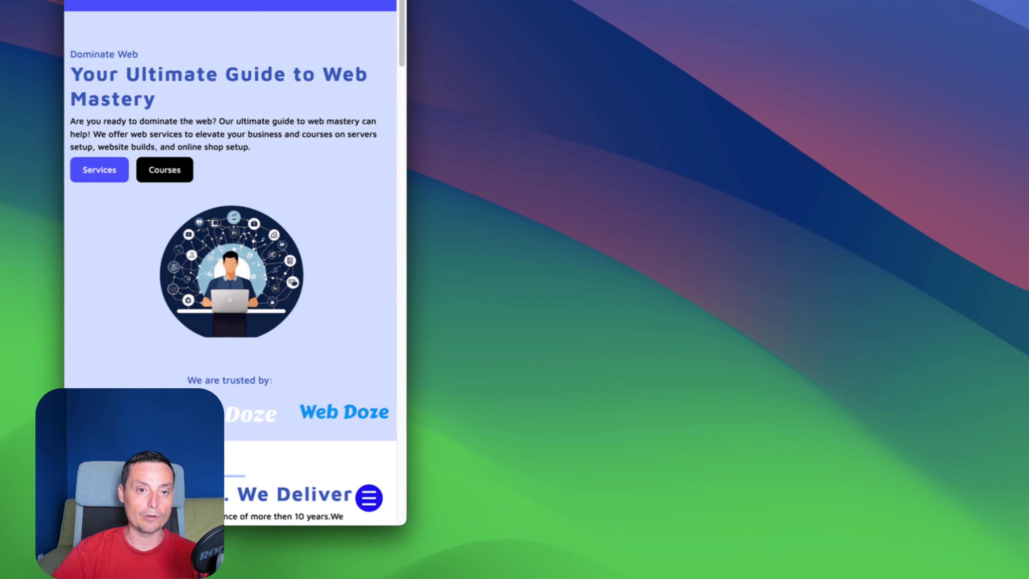
left_click_drag(358, 8, 979, 29)
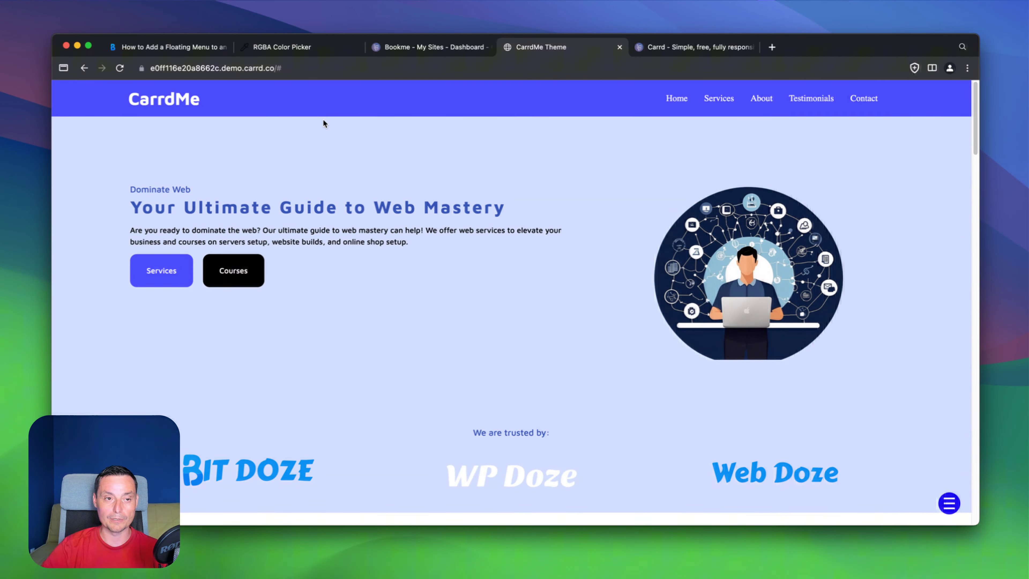
- Find the BitDoze article's '2. Use the HTML Code:' block and select its :root variable lines
left_click(192, 48)
scroll(528, 189, "down", 8)
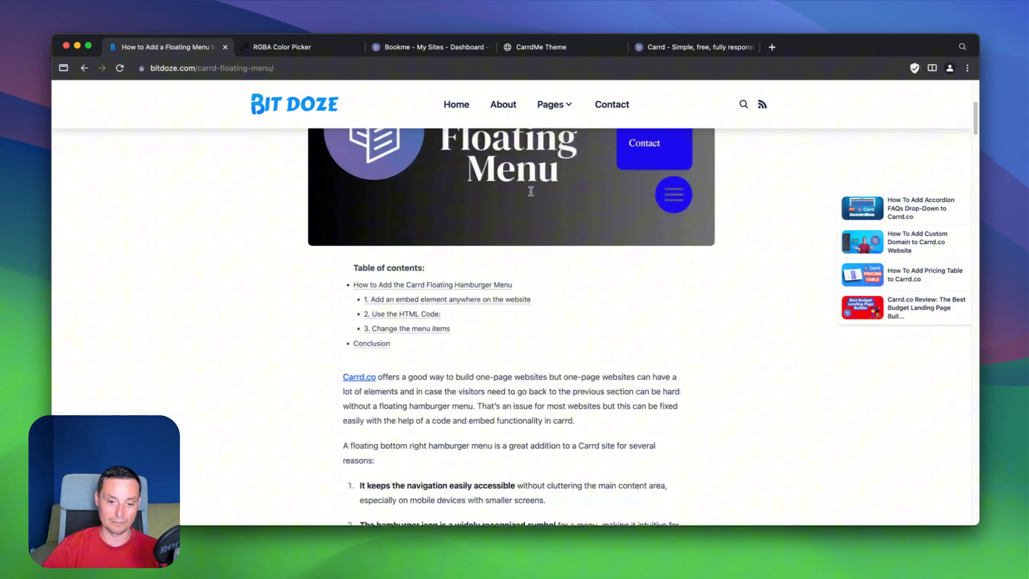
scroll(528, 187, "down", 12)
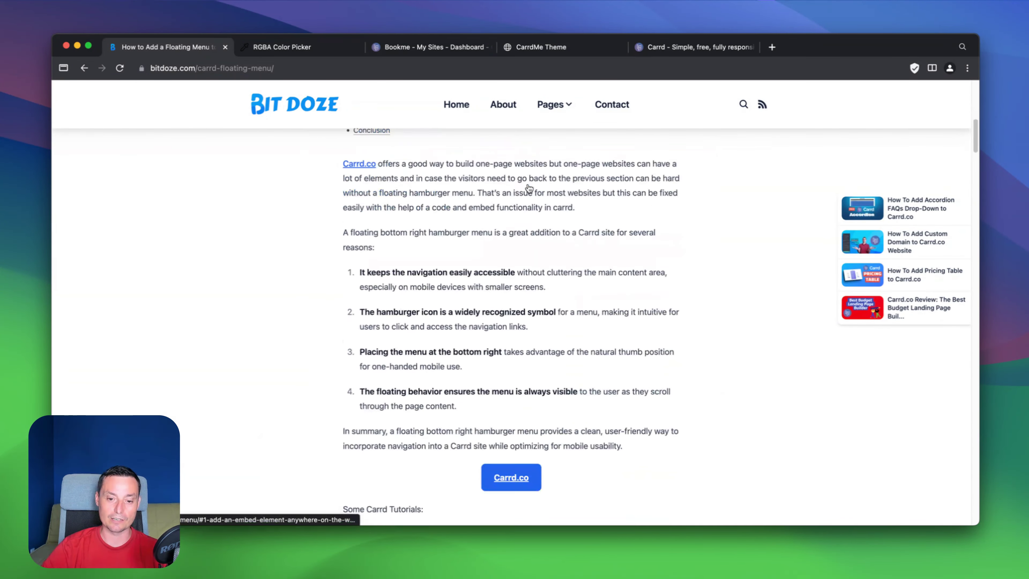
scroll(528, 187, "down", 8)
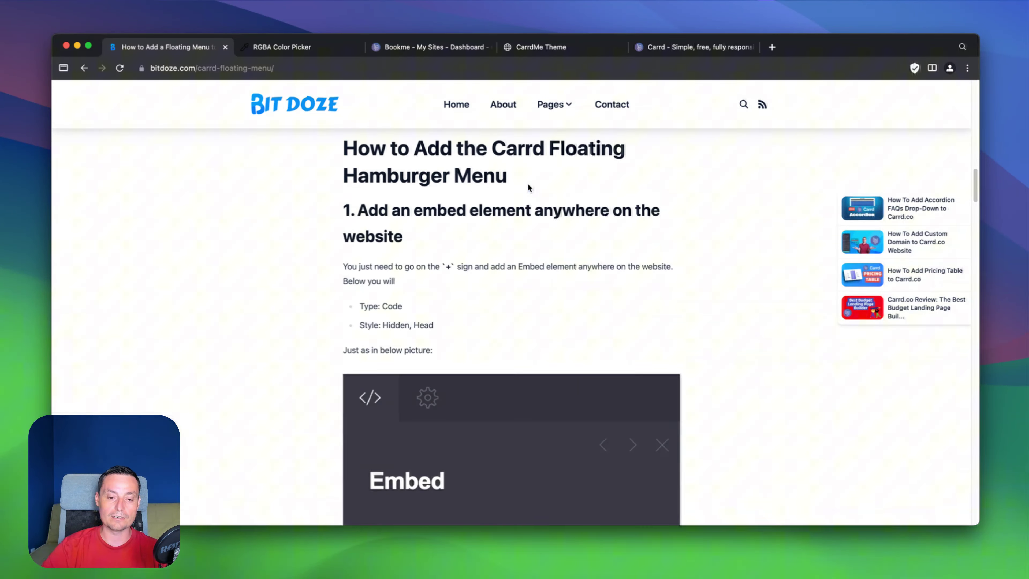
scroll(494, 235, "up", 5)
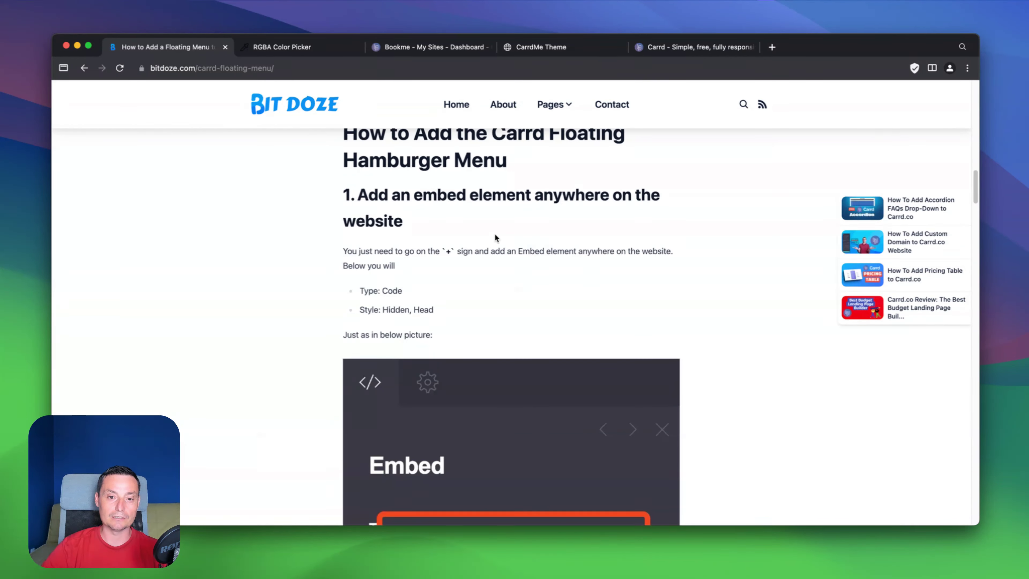
scroll(494, 233, "down", 4)
scroll(490, 226, "down", 12)
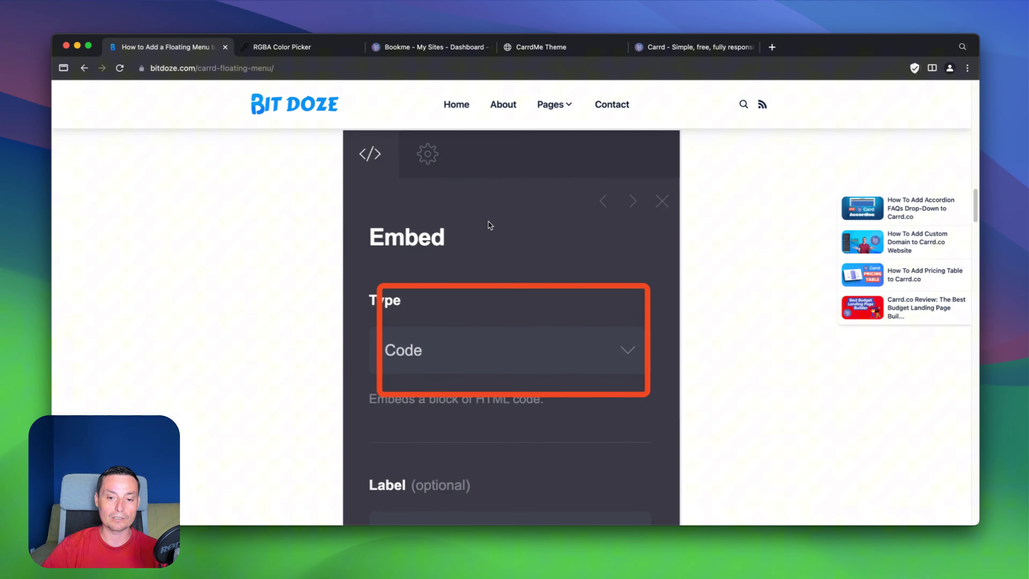
scroll(489, 221, "down", 3)
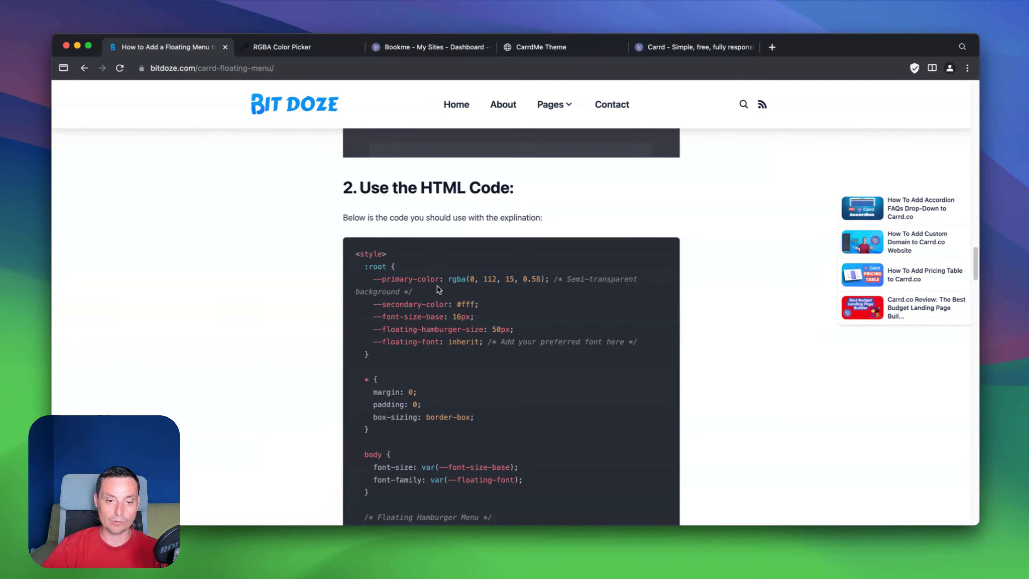
left_click_drag(360, 253, 387, 263)
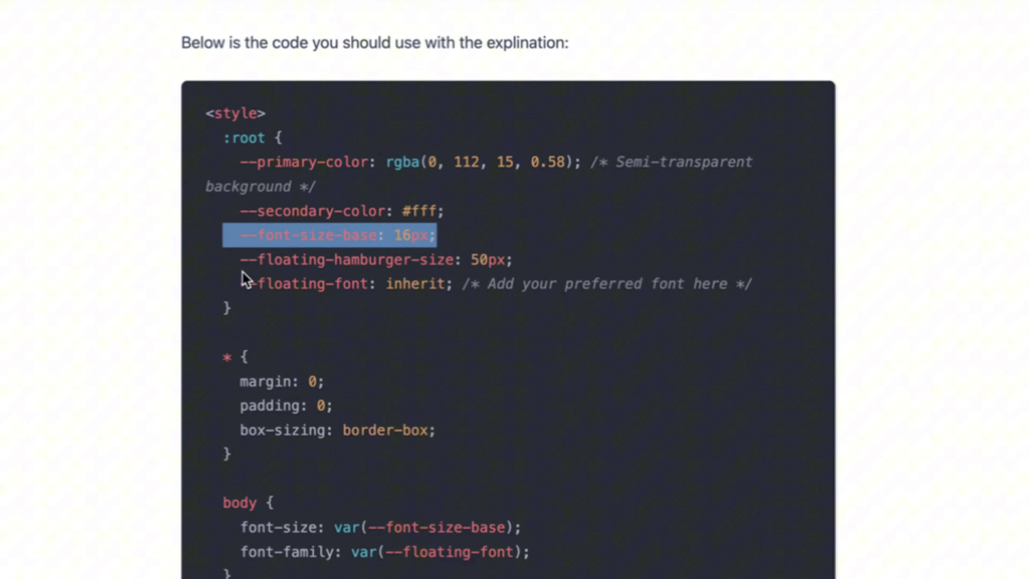
left_click(236, 264)
left_click_drag(236, 265, 522, 266)
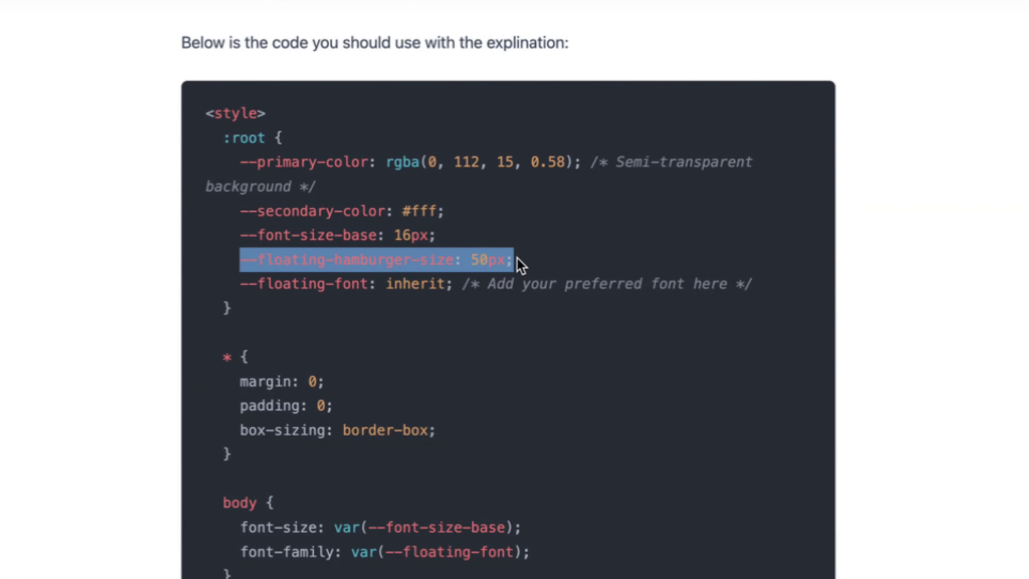
left_click_drag(225, 288, 453, 284)
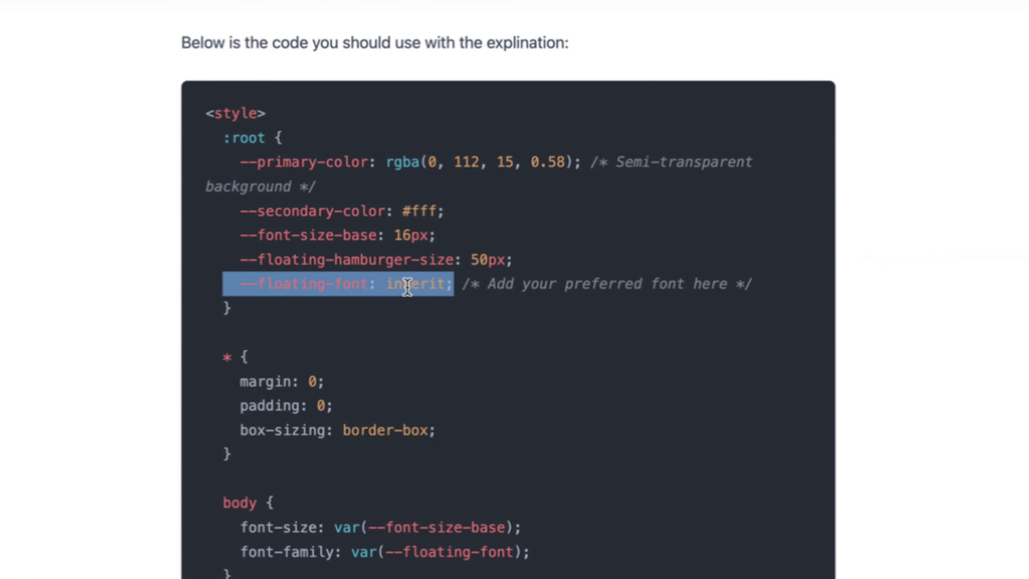
scroll(406, 286, "down", 10)
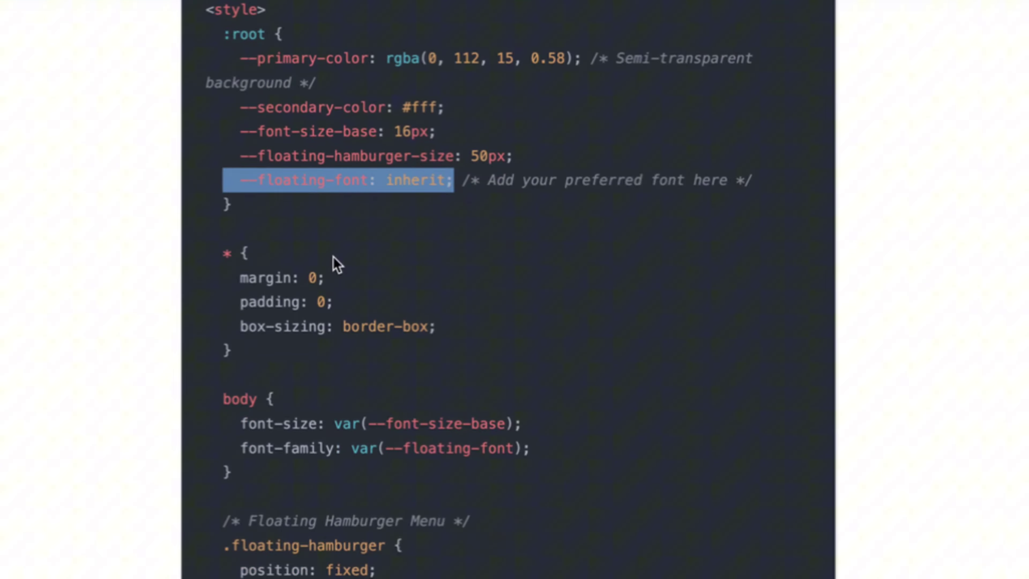
scroll(385, 187, "down", 4)
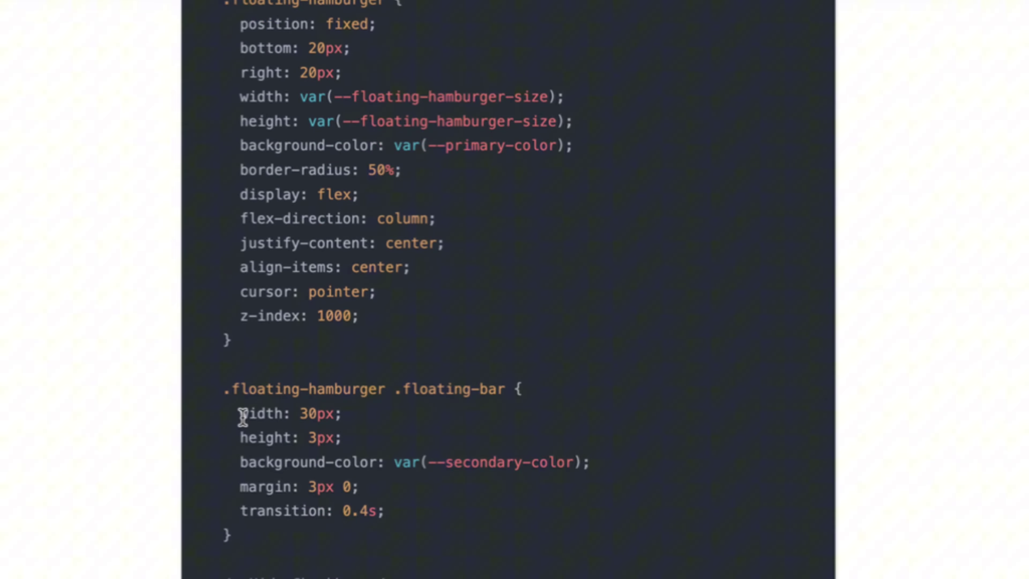
left_click_drag(240, 415, 344, 421)
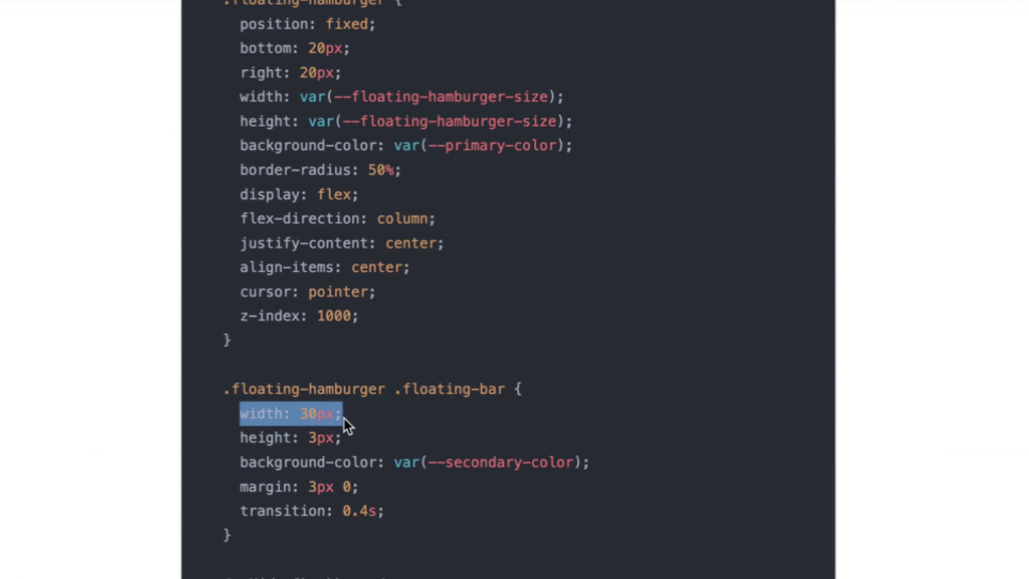
scroll(457, 350, "down", 7)
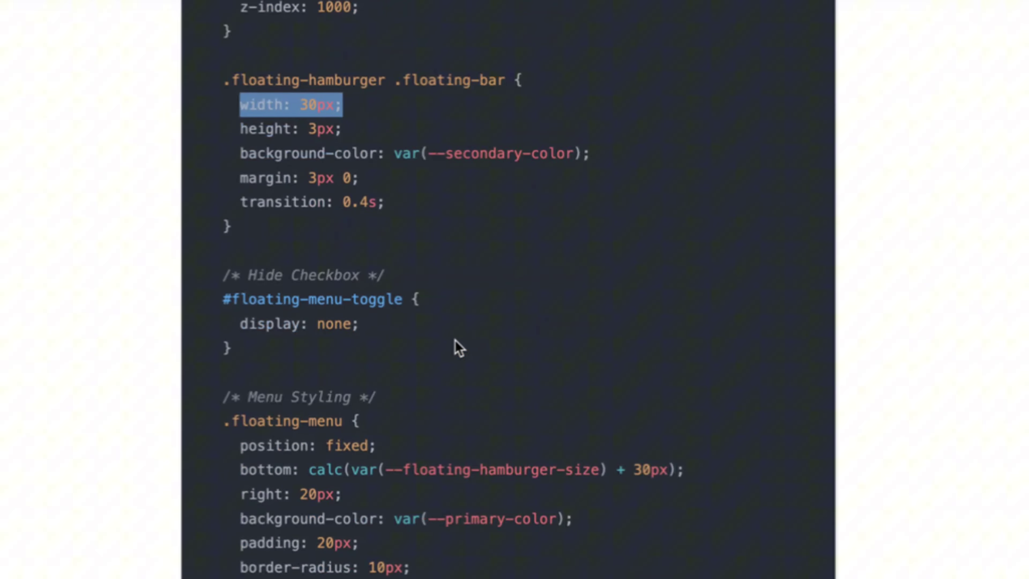
scroll(457, 348, "up", 1)
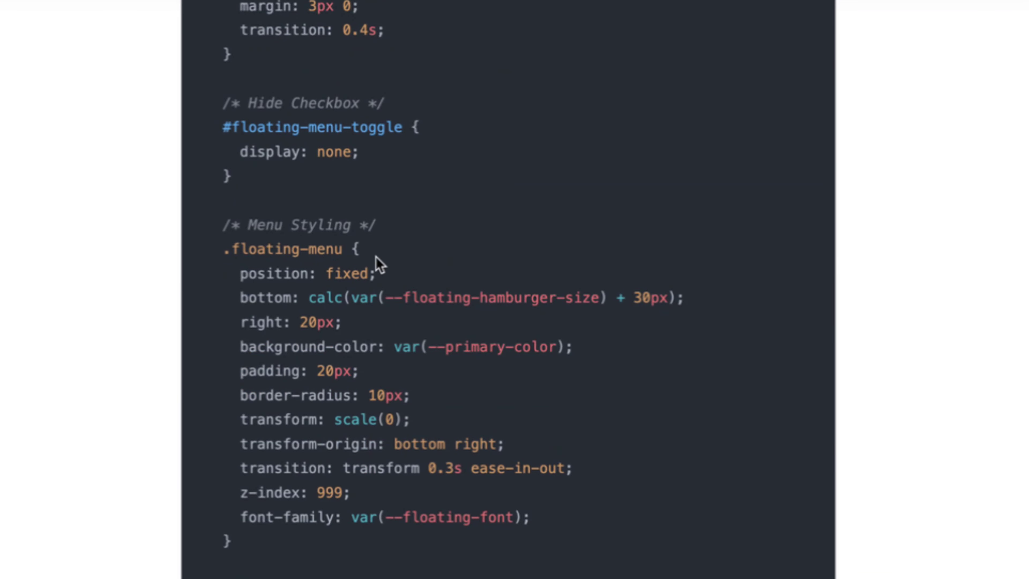
scroll(378, 264, "down", 10)
scroll(424, 291, "down", 12)
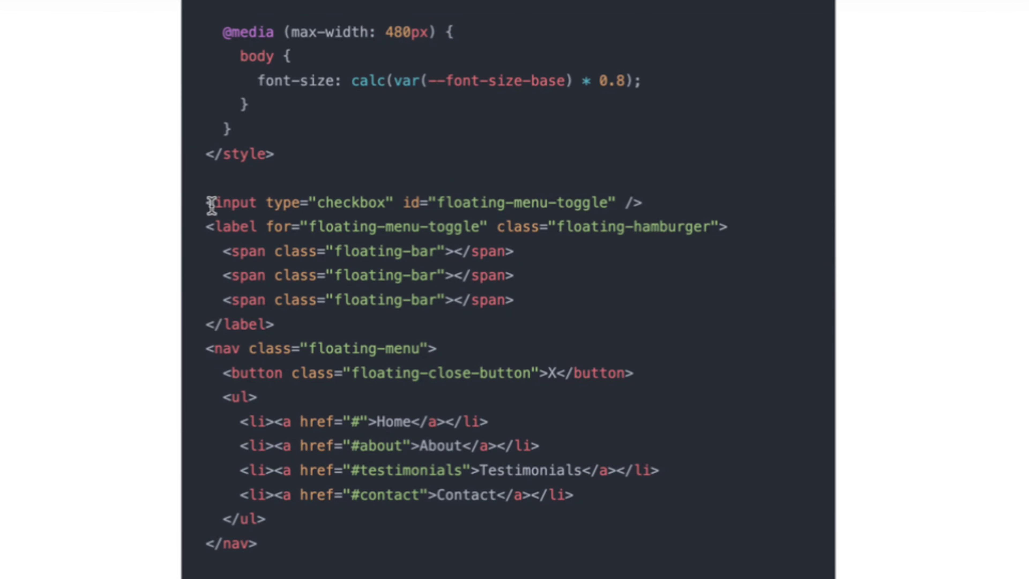
left_click_drag(214, 203, 449, 320)
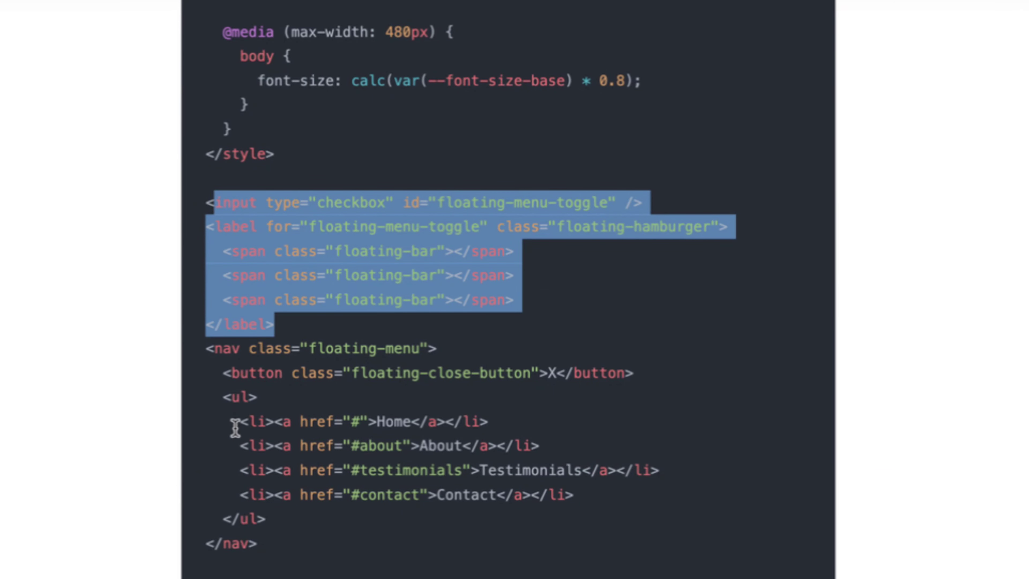
left_click_drag(231, 421, 502, 436)
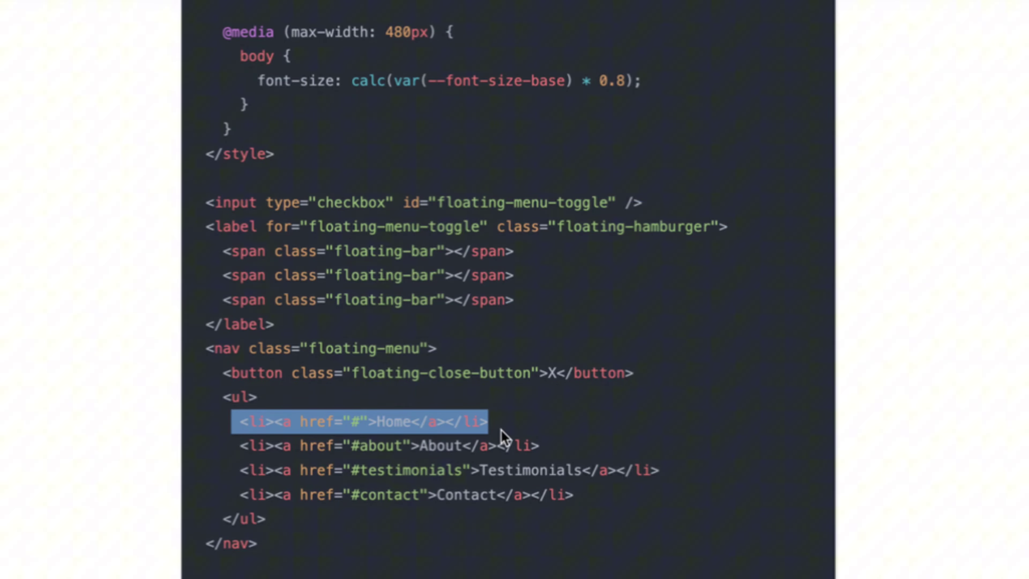
left_click(405, 445)
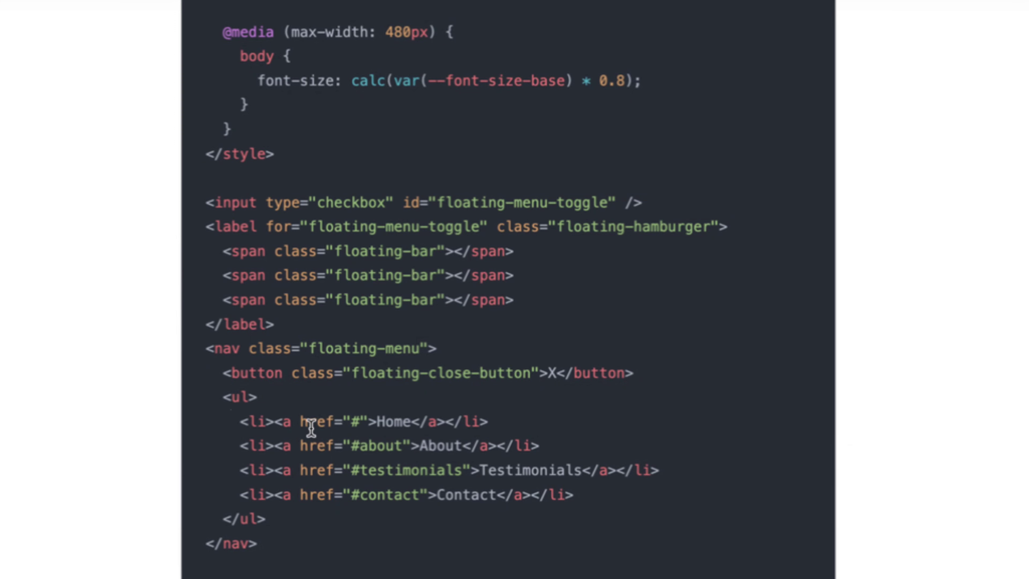
left_click_drag(231, 421, 539, 426)
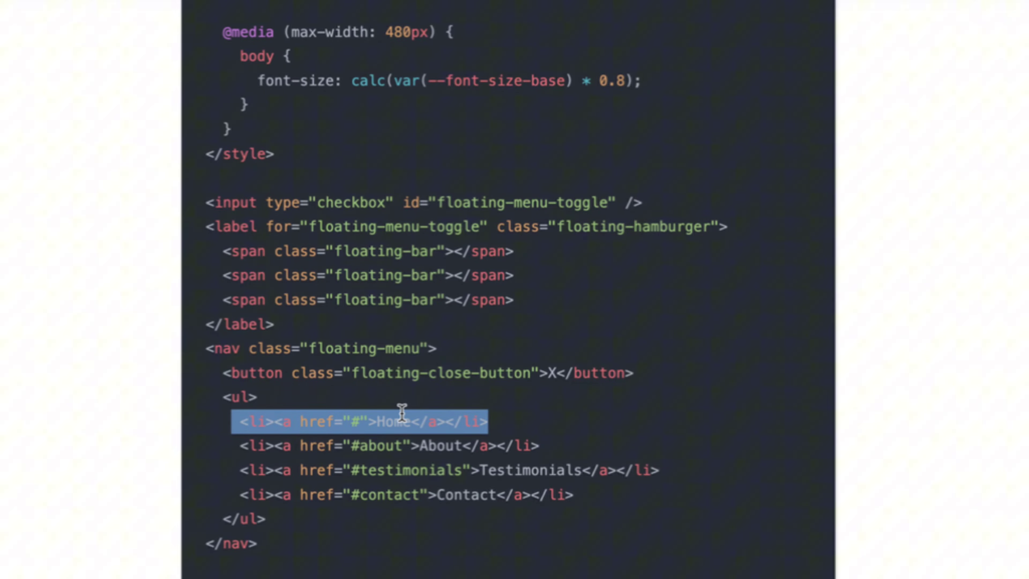
left_click(394, 421)
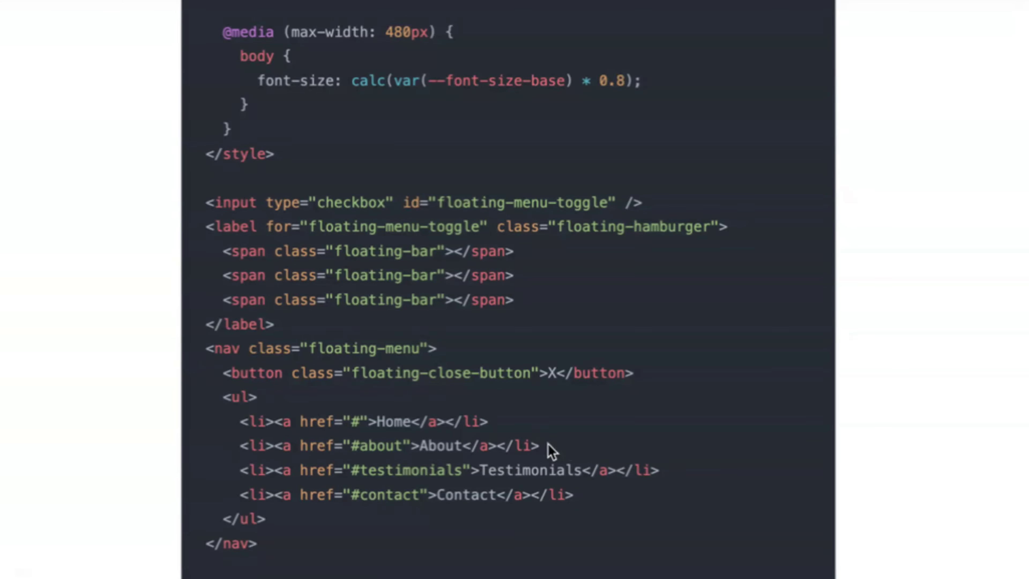
left_click_drag(548, 445, 245, 445)
left_click(339, 464)
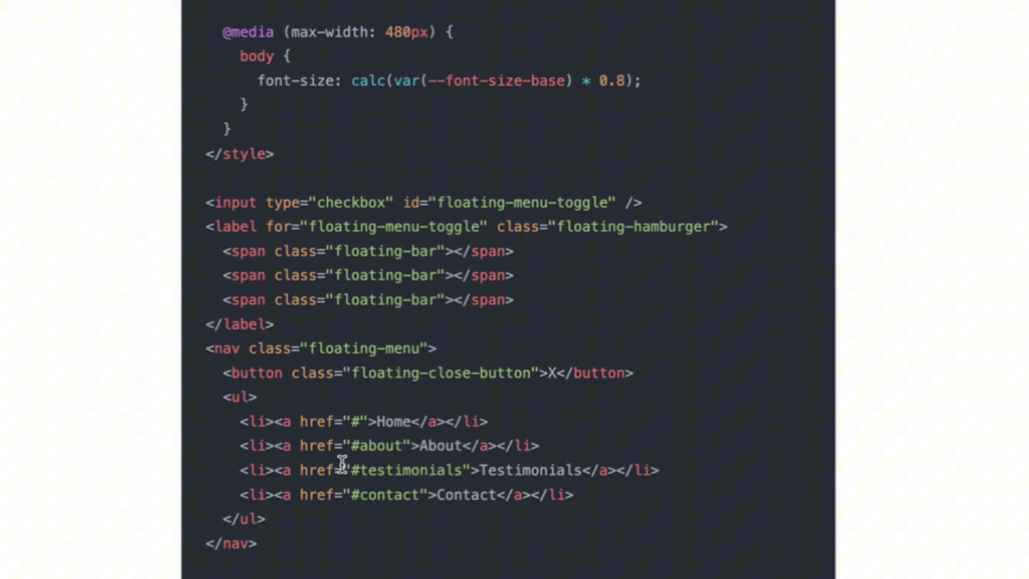
scroll(482, 370, "down", 1)
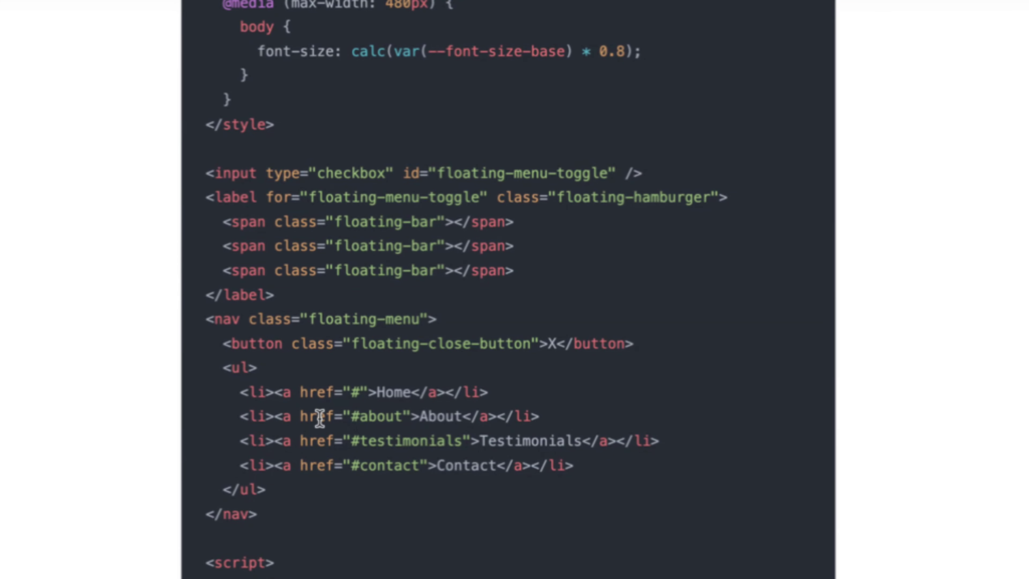
scroll(485, 421, "down", 5)
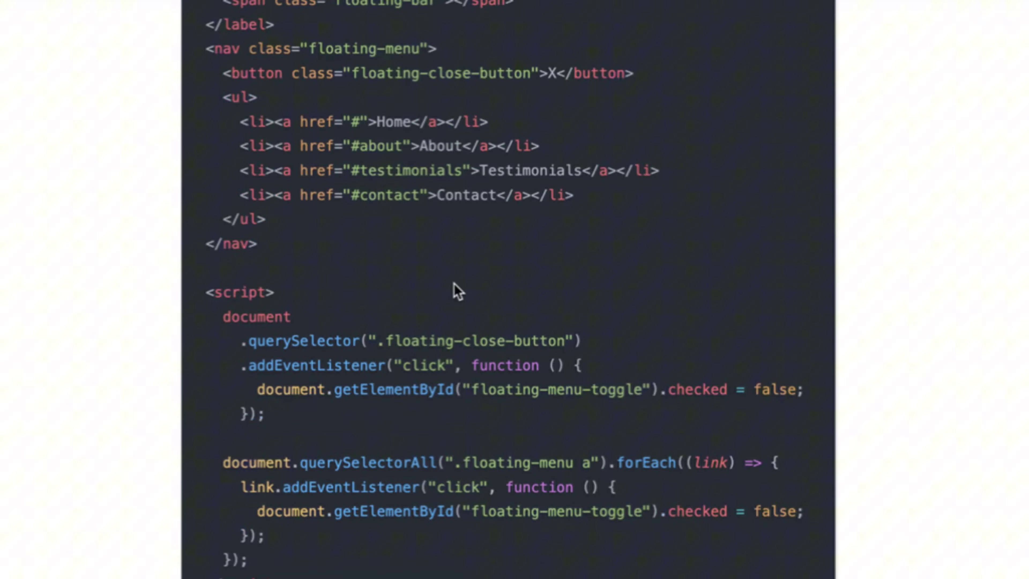
scroll(432, 244, "down", 2)
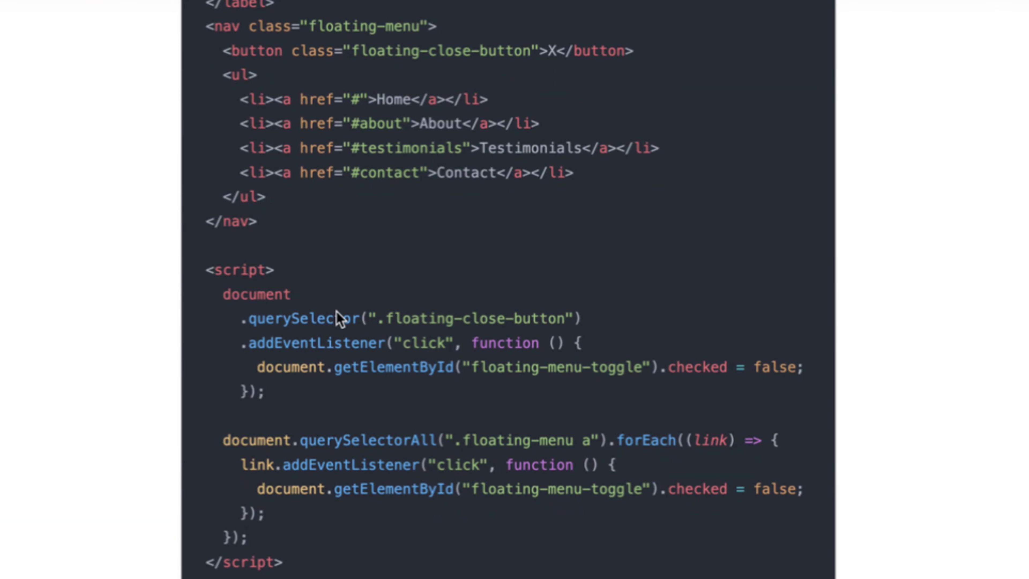
scroll(337, 322, "down", 1)
scroll(412, 279, "down", 10)
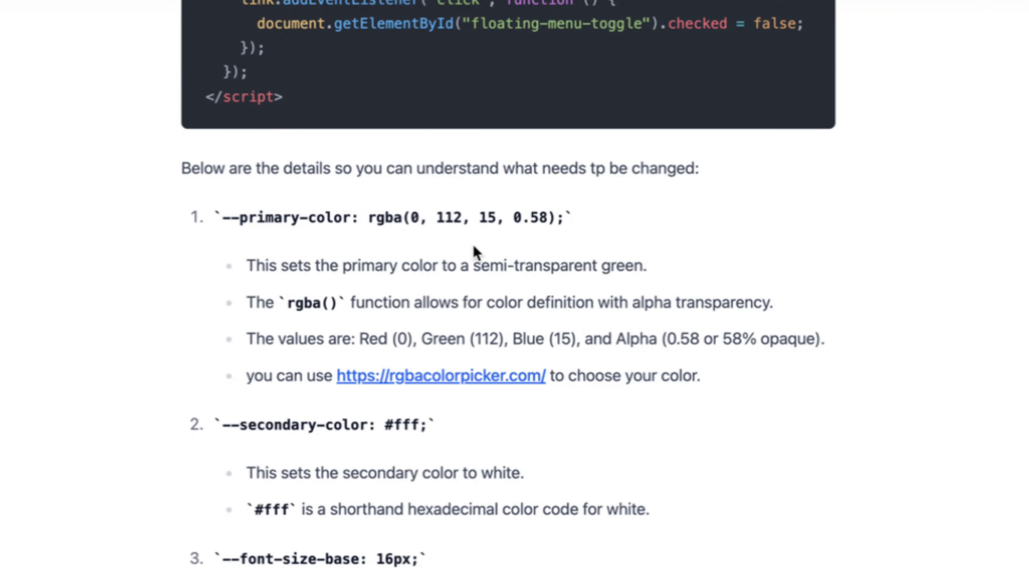
scroll(482, 241, "down", 1)
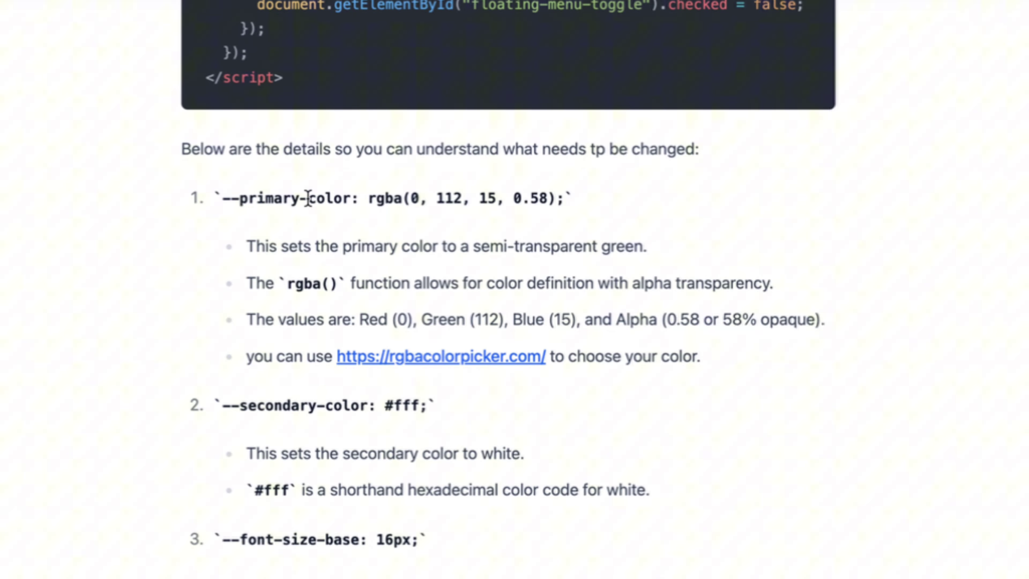
scroll(339, 316, "down", 5)
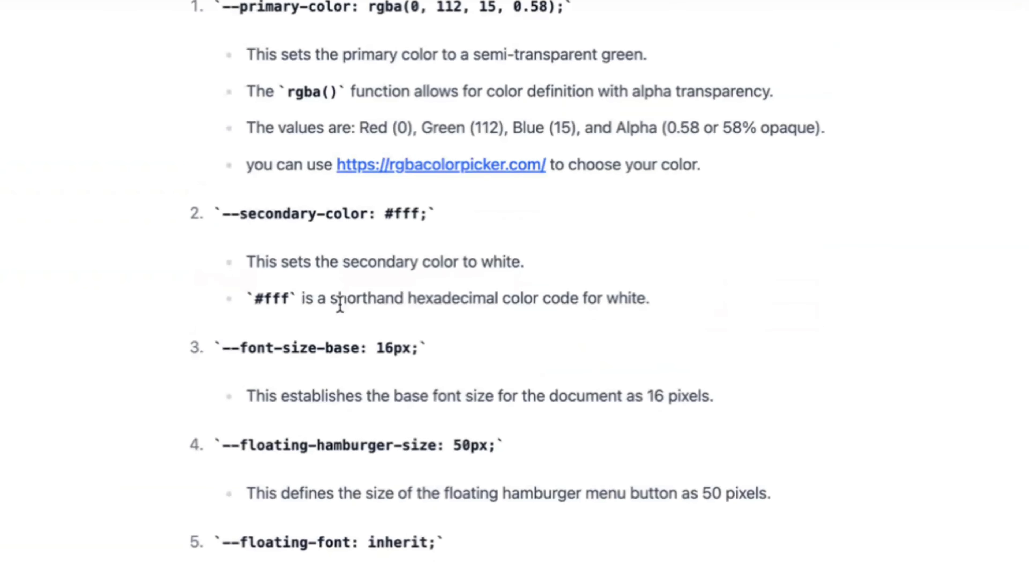
scroll(395, 280, "down", 12)
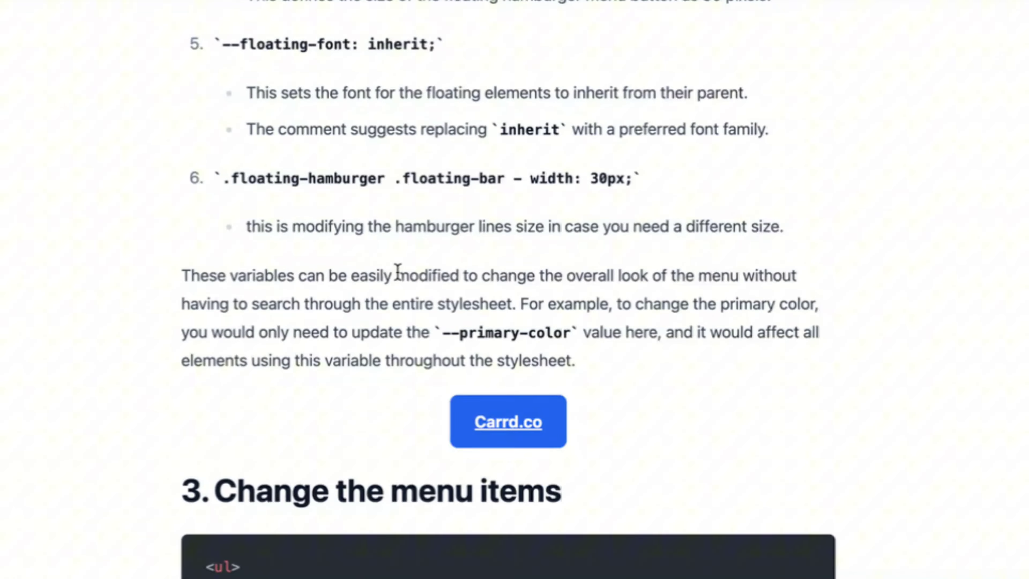
scroll(397, 269, "down", 2)
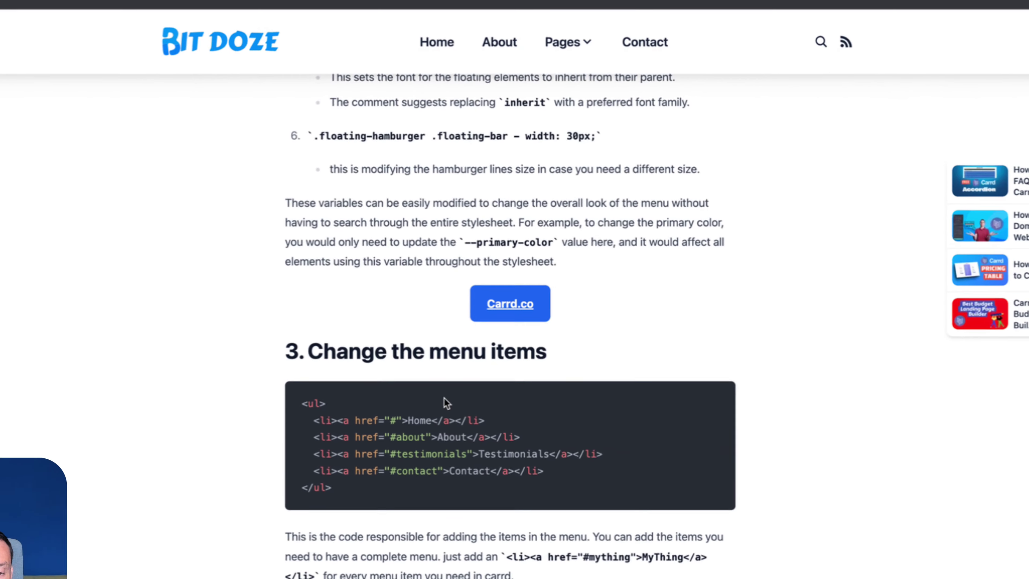
scroll(446, 403, "down", 3)
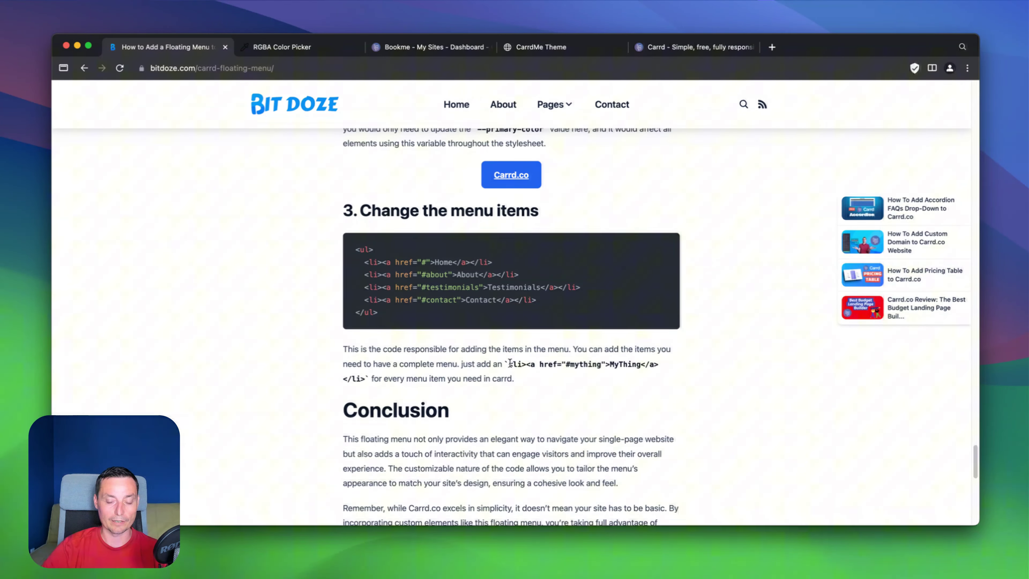
left_click_drag(509, 364, 649, 363)
scroll(487, 347, "up", 8)
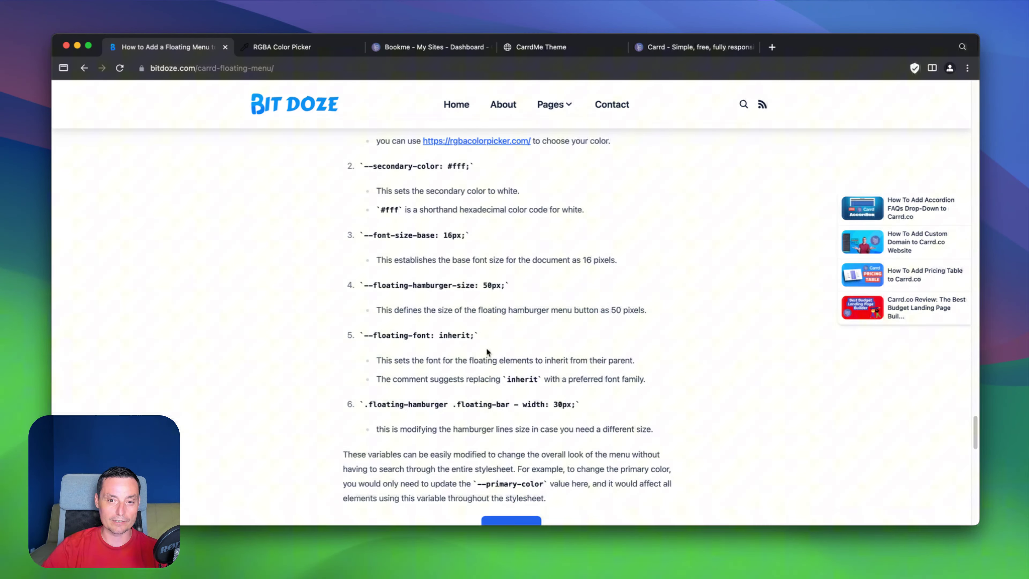
scroll(487, 351, "up", 2)
right_click(478, 222)
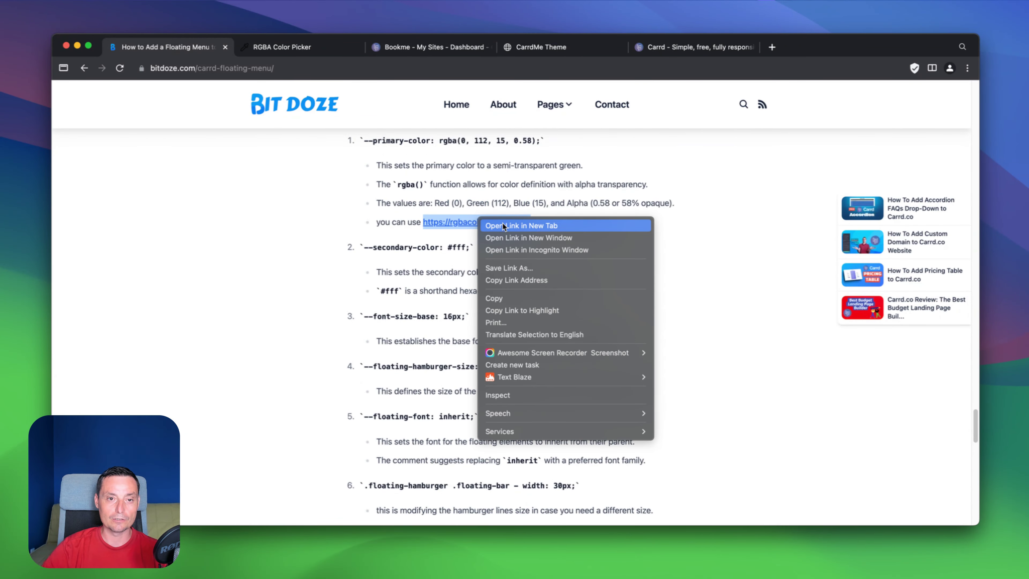
left_click(316, 52)
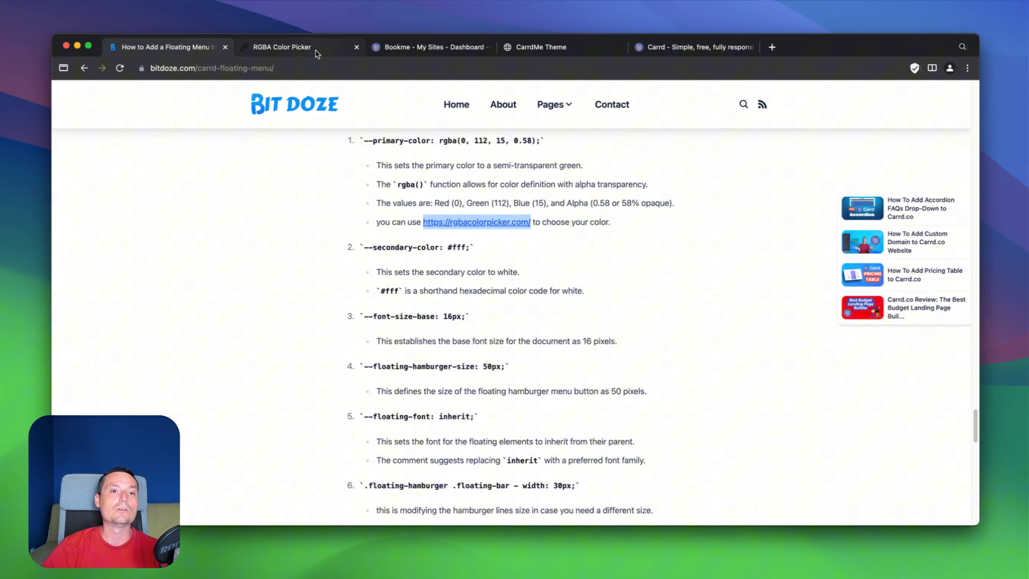
- Set the RGBA picker to semi-transparent pink, rgba(245, 39, 202, 0.43), then return to the CarrdMe demo
left_click(316, 51)
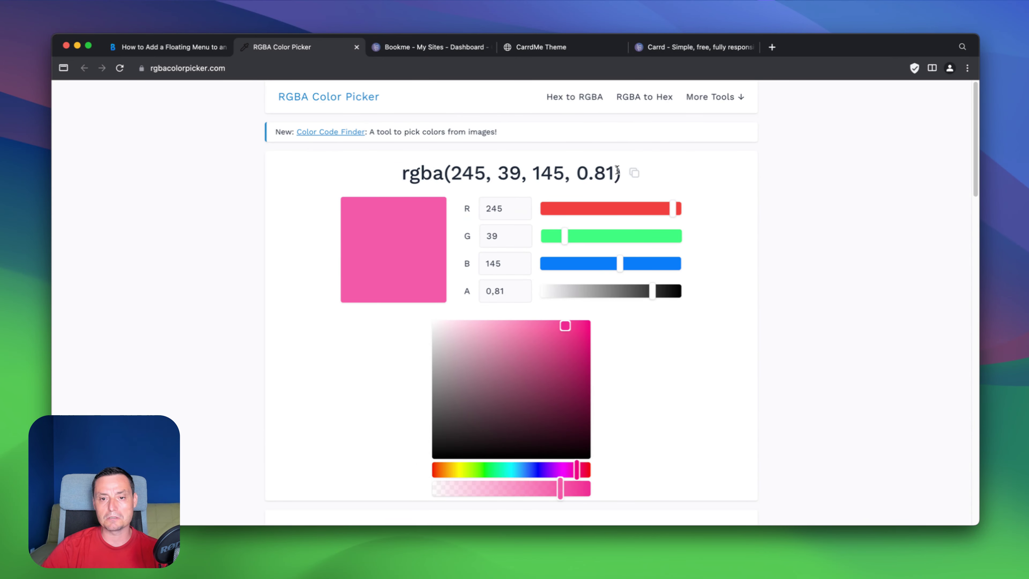
scroll(556, 234, "down", 5)
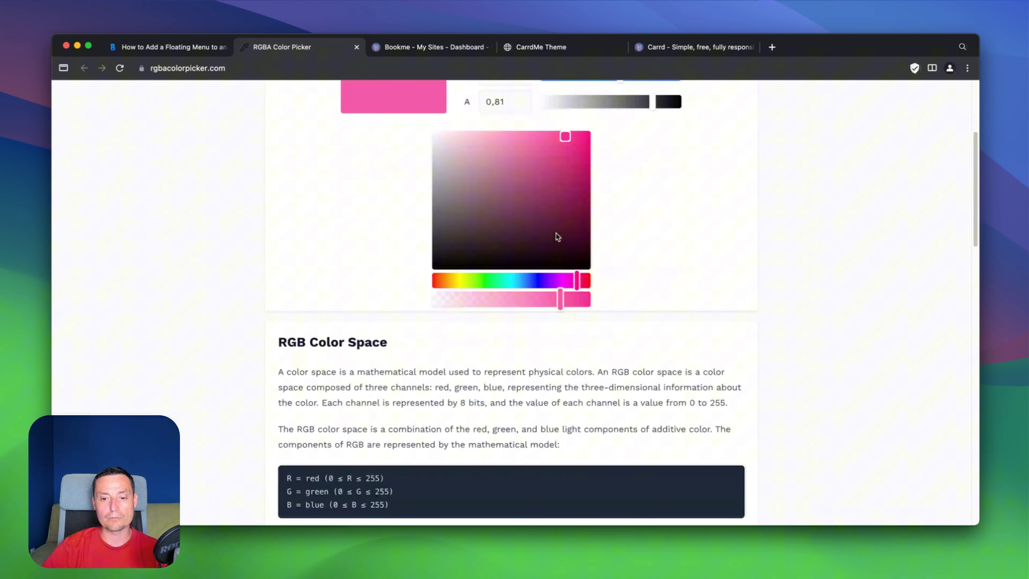
scroll(571, 304, "up", 2)
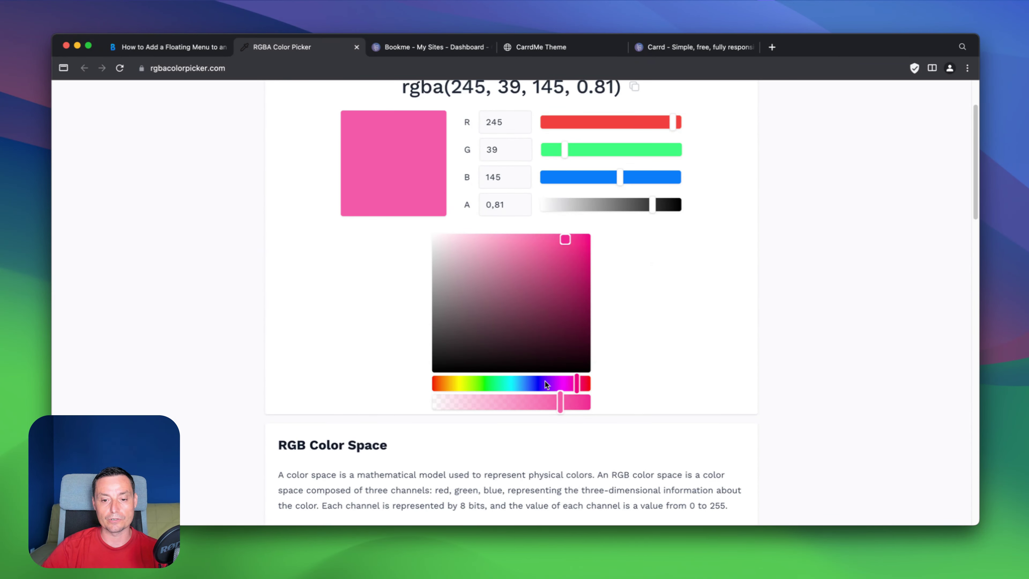
left_click_drag(543, 382, 516, 385)
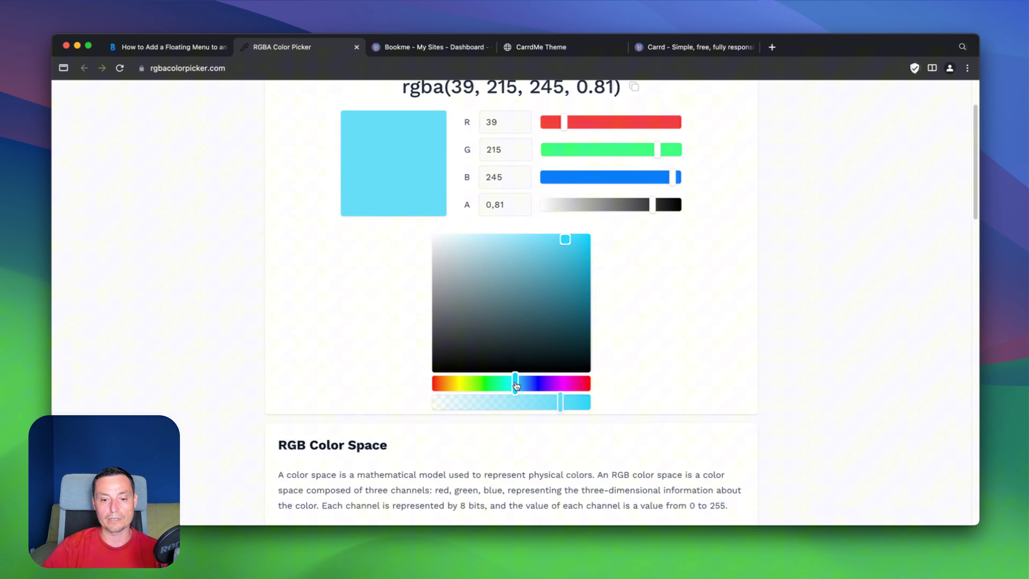
left_click_drag(516, 385, 570, 389)
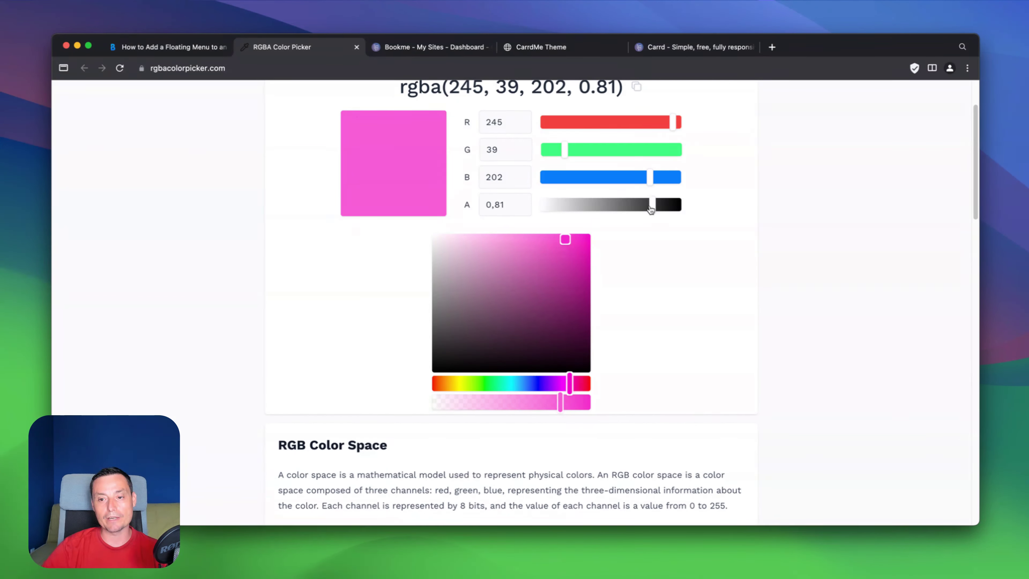
left_click_drag(651, 210, 602, 212)
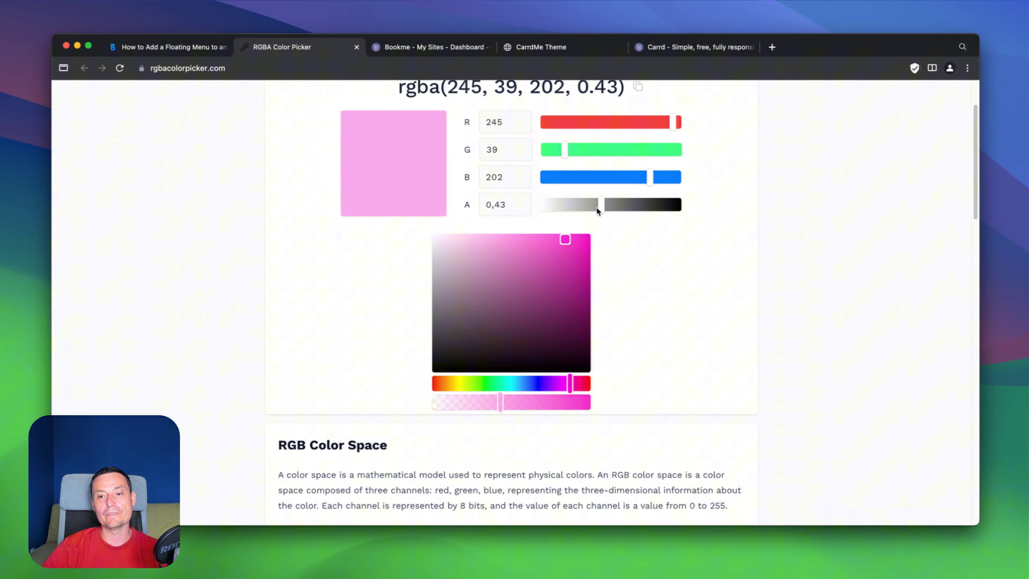
scroll(415, 184, "up", 1)
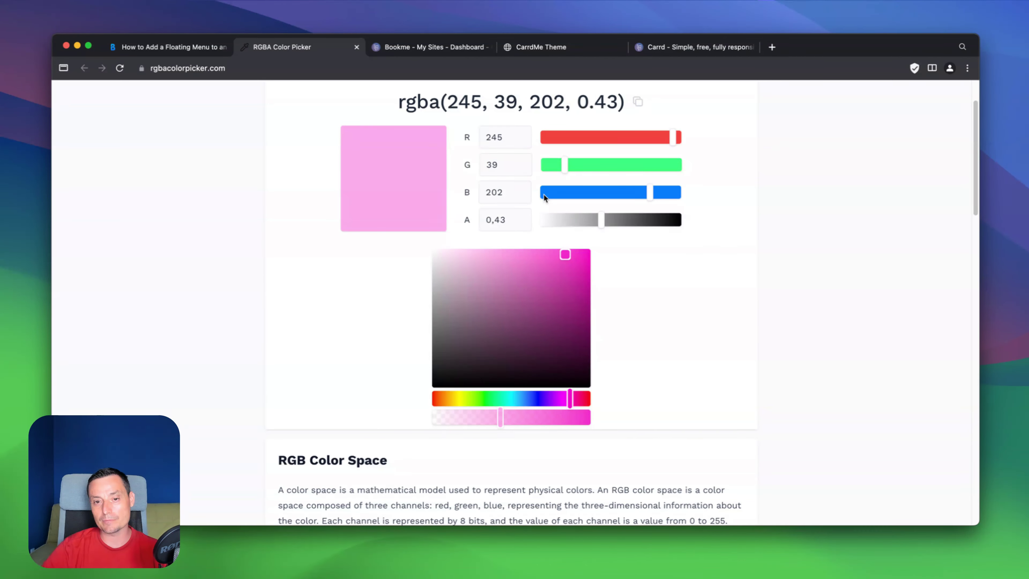
scroll(325, 146, "up", 1)
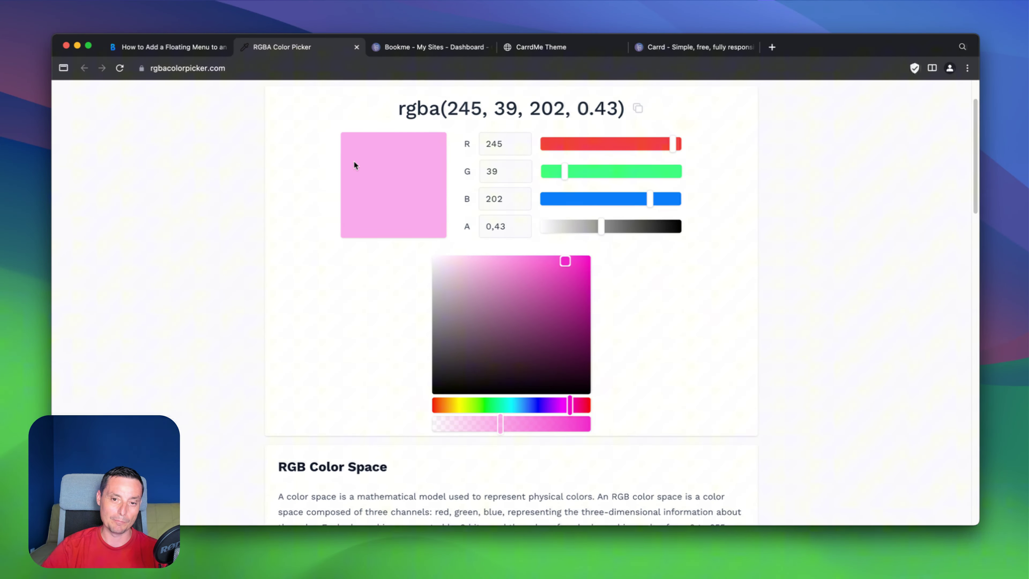
left_click(541, 48)
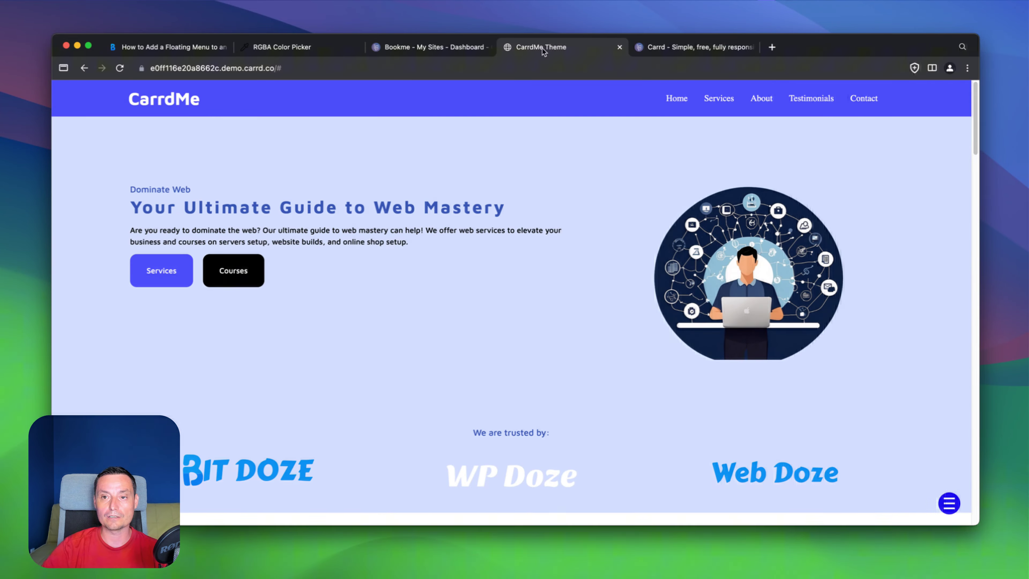
- Back in the Bookme editor, open the settings of the 'stickey' code embed above the footer
left_click(427, 52)
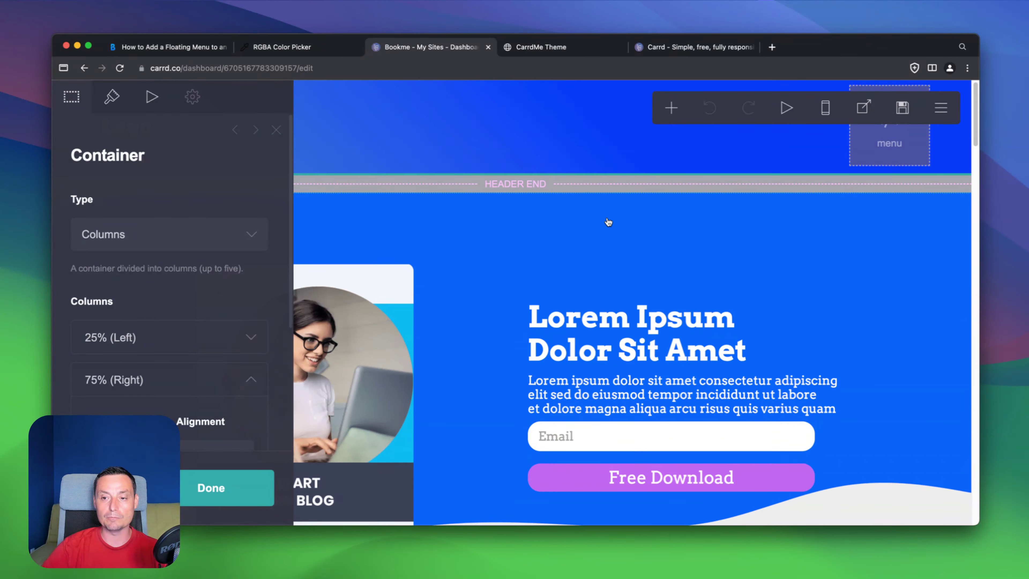
scroll(607, 223, "down", 10)
scroll(606, 221, "down", 6)
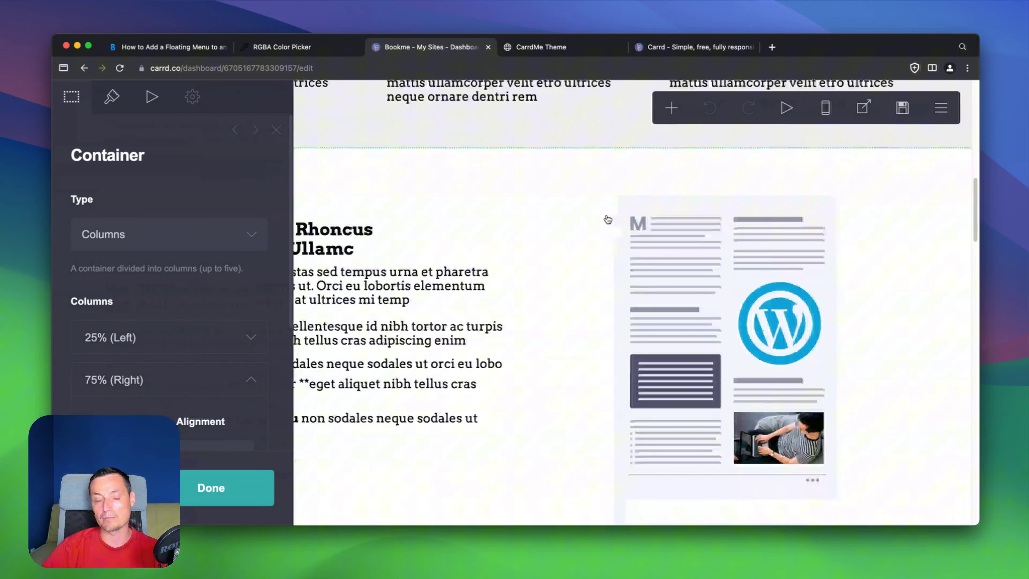
scroll(600, 217, "down", 15)
scroll(586, 207, "down", 16)
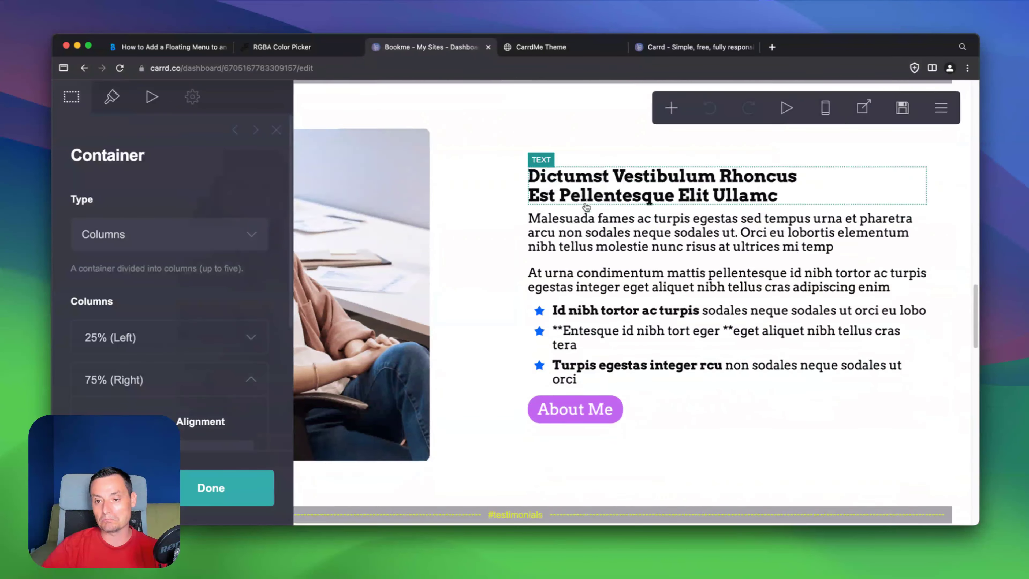
scroll(586, 207, "down", 13)
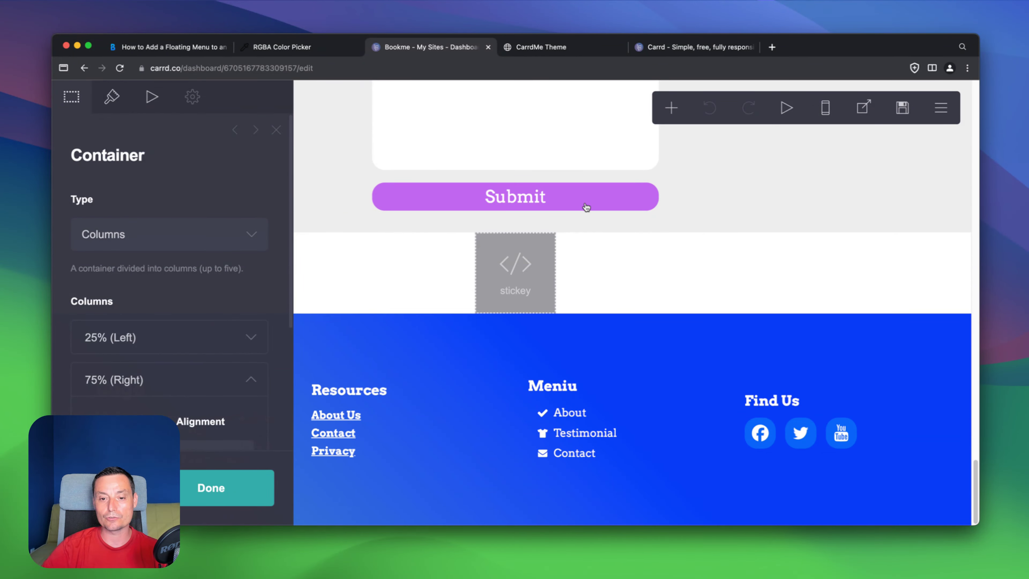
left_click(830, 281)
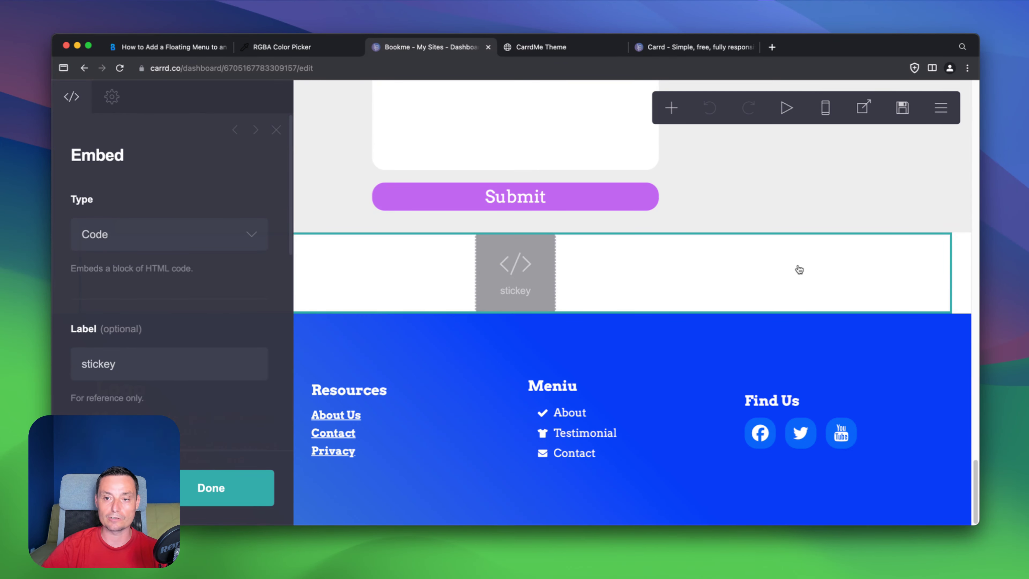
- Add a new code embed labelled 'floatingmenu' and ready its Code field for the article's code
left_click(671, 108)
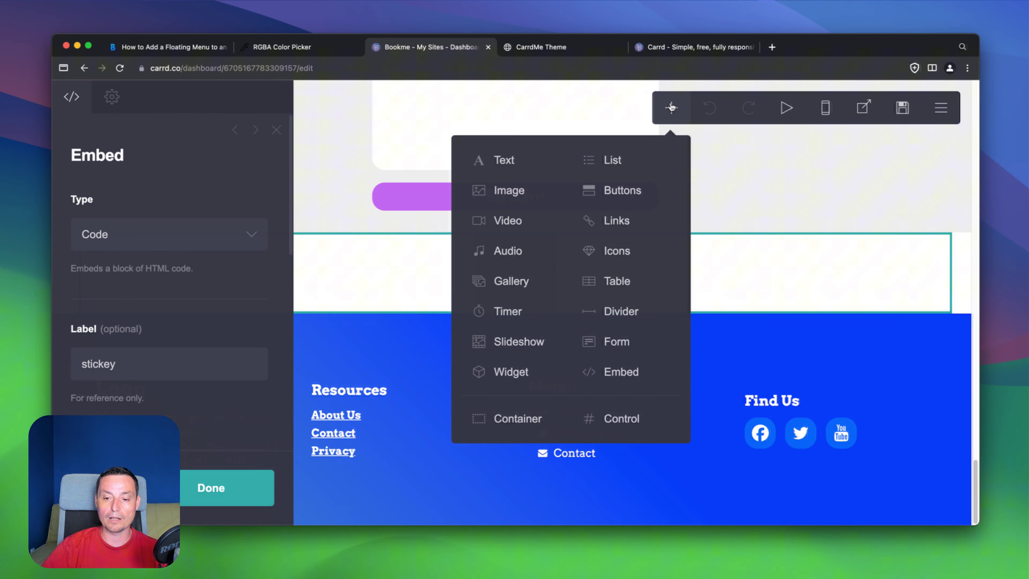
left_click(624, 371)
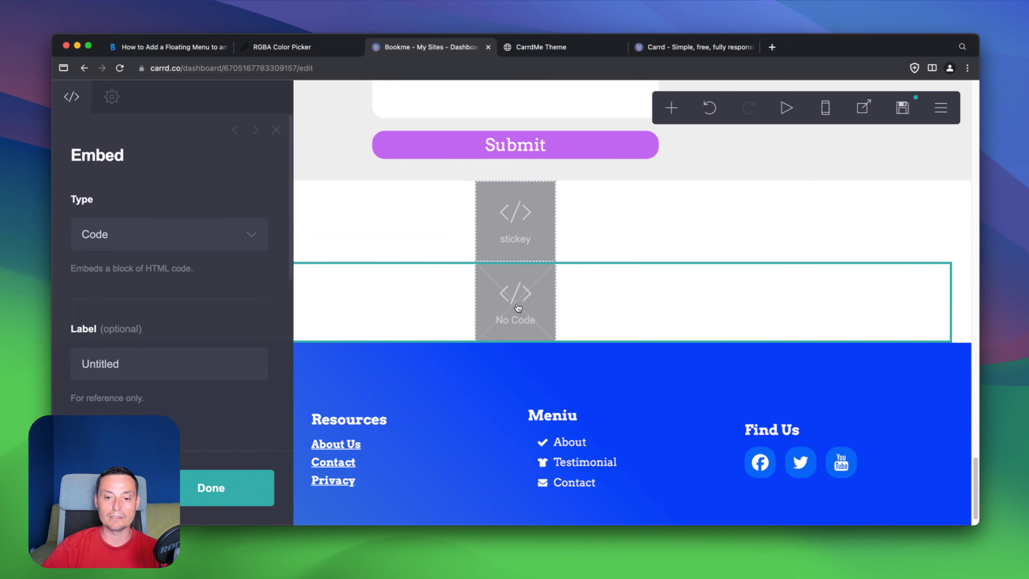
double_click(113, 364)
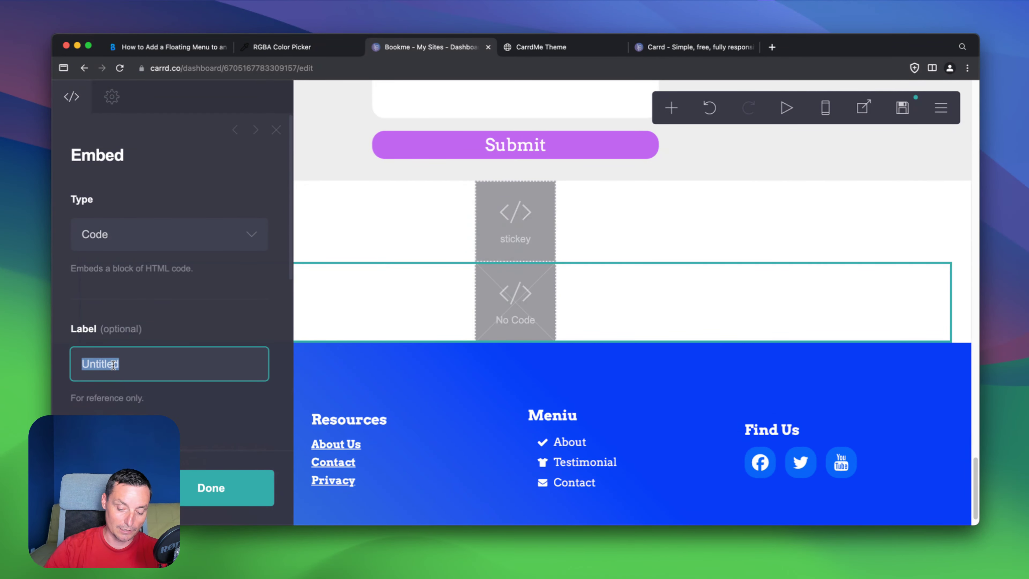
type("floatingmenu")
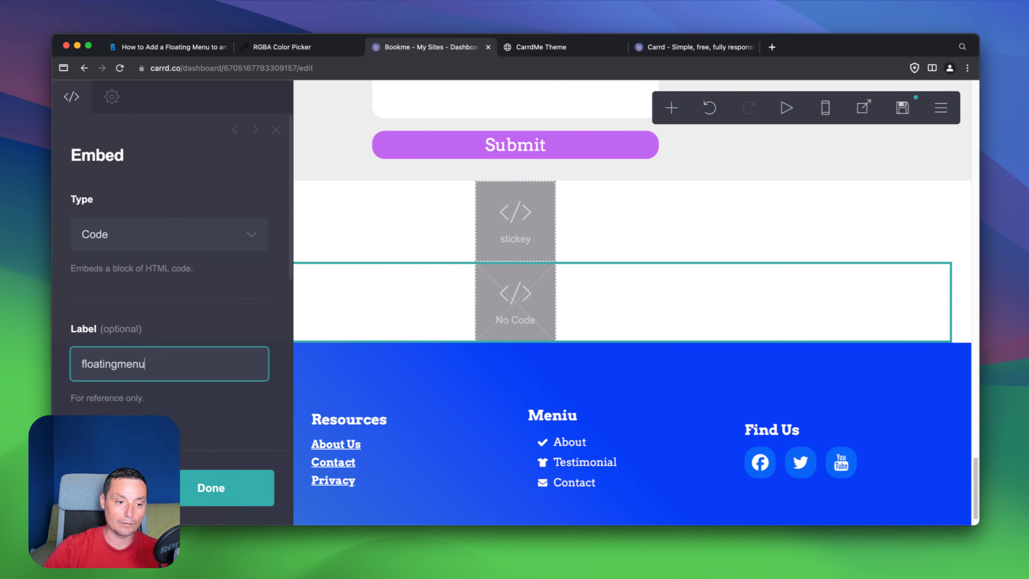
scroll(143, 386, "down", 5)
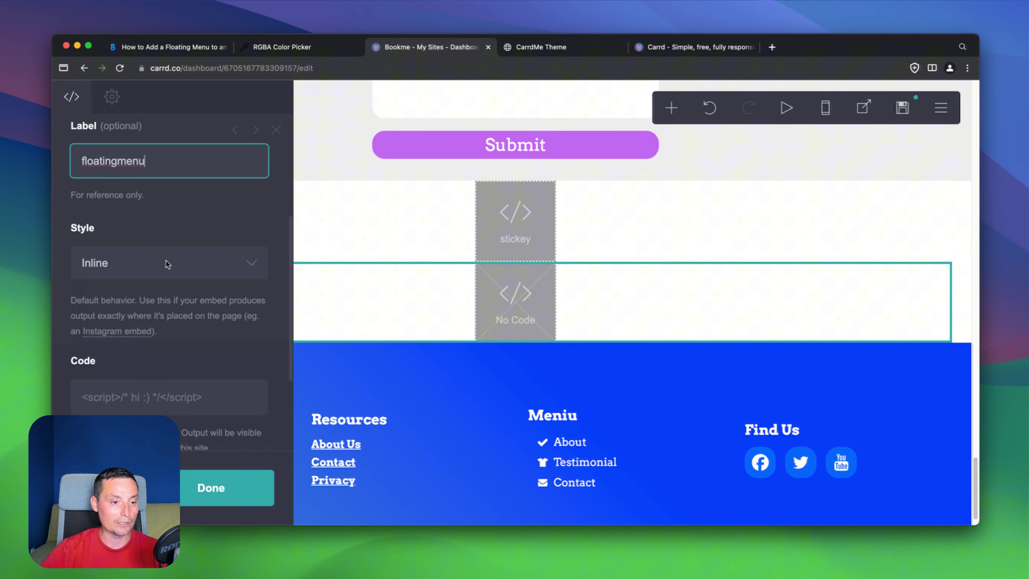
left_click(112, 392)
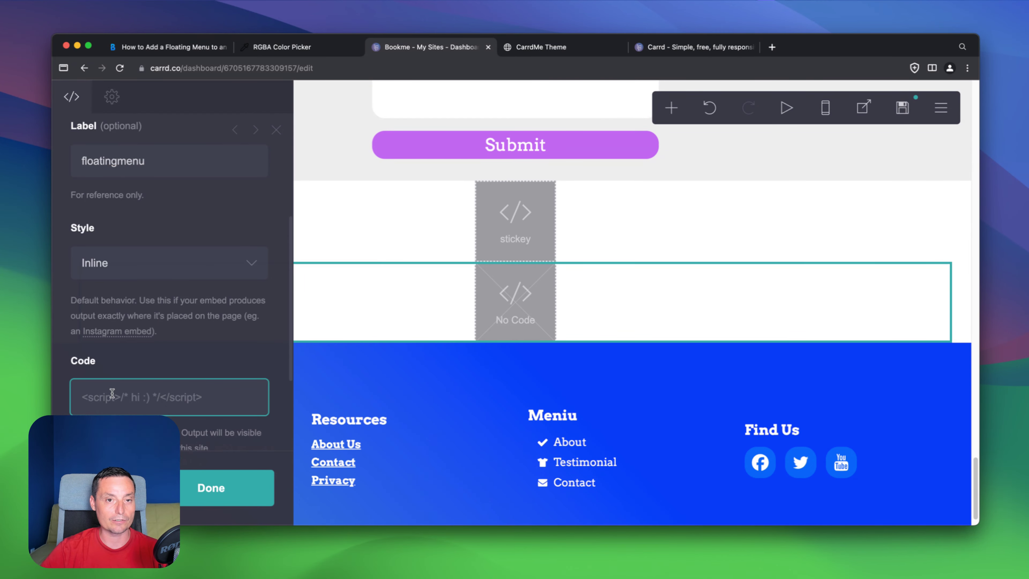
left_click(191, 54)
- Copy the article's floating-menu style and script code and paste it into the floatingmenu embed
scroll(499, 249, "up", 5)
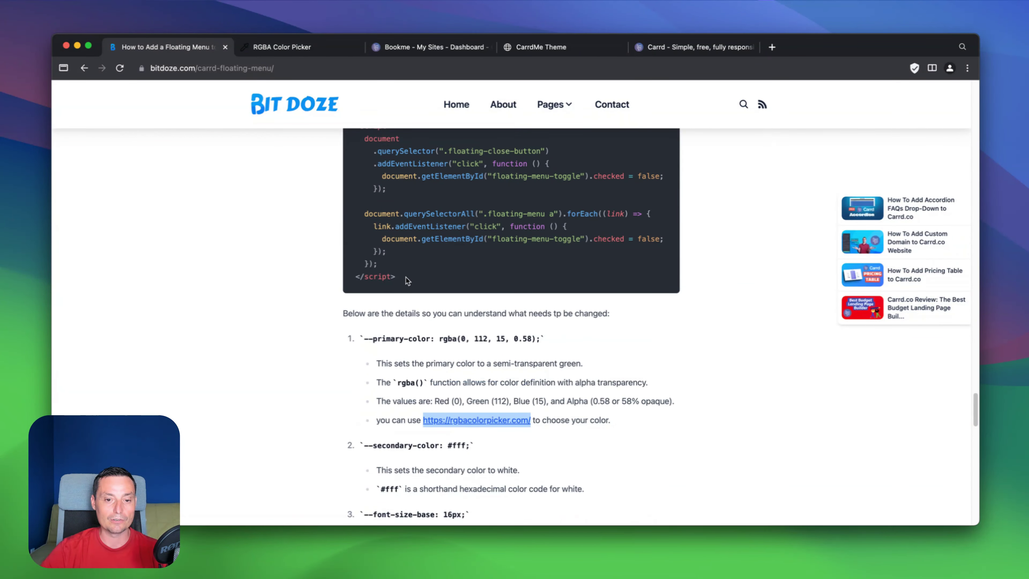
left_click_drag(406, 277, 352, 331)
scroll(383, 235, "up", 4)
scroll(383, 235, "up", 10)
scroll(383, 234, "up", 15)
scroll(372, 268, "down", 5)
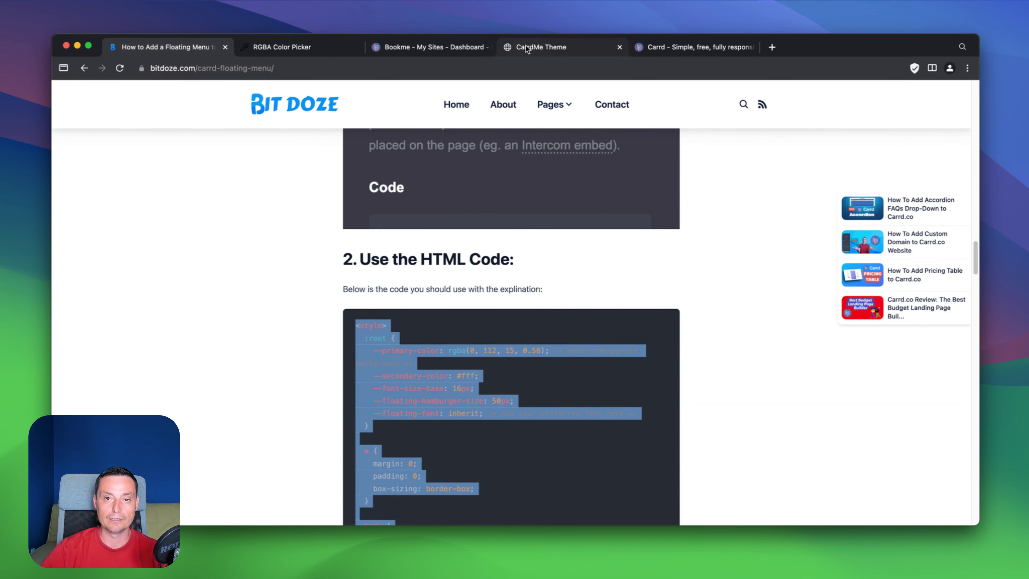
left_click(419, 47)
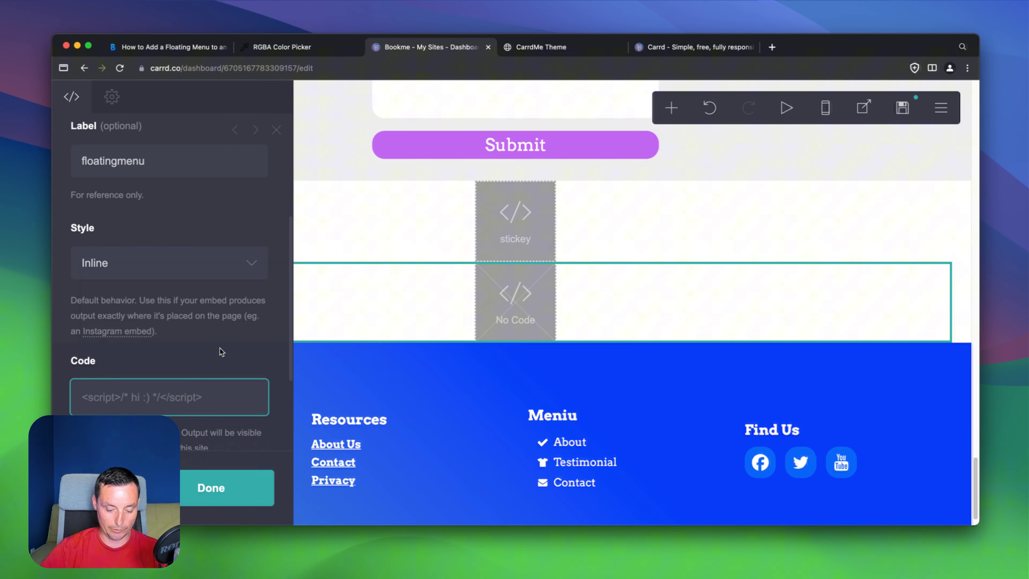
key("super+v")
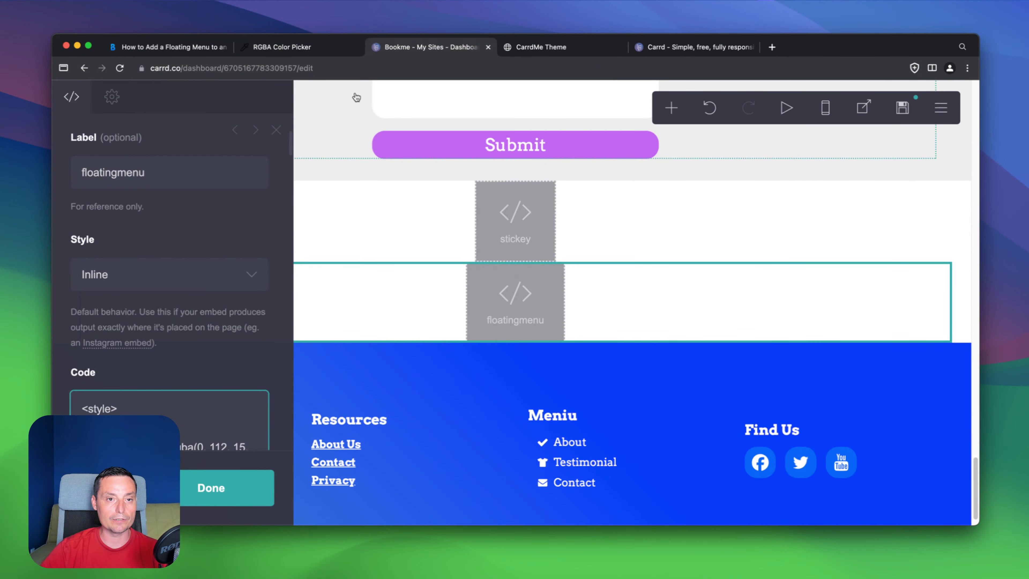
- Copy the pink value rgba(245, 39, 202, 0.43) from the RGBA Color Picker
left_click(265, 55)
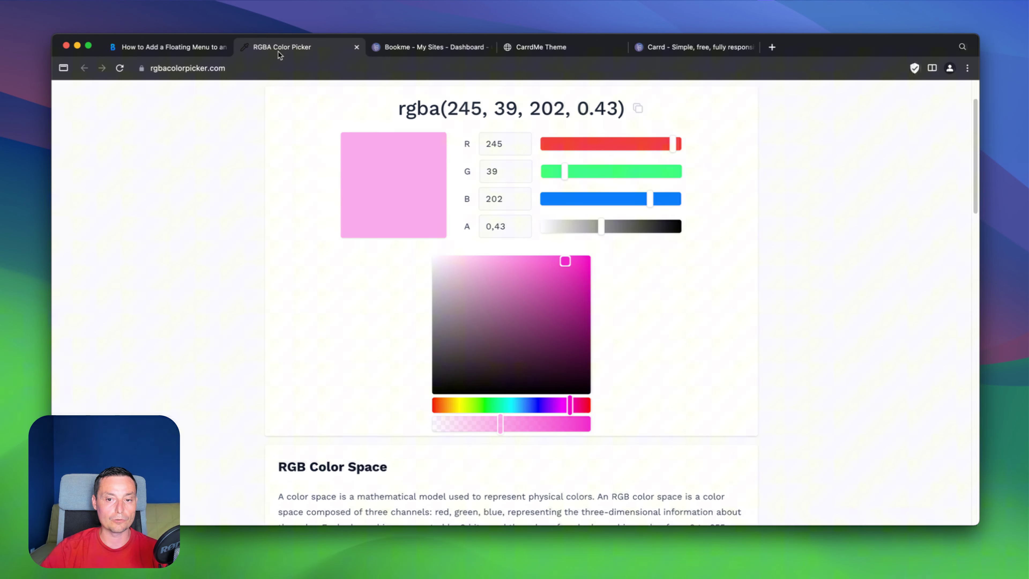
left_click(640, 108)
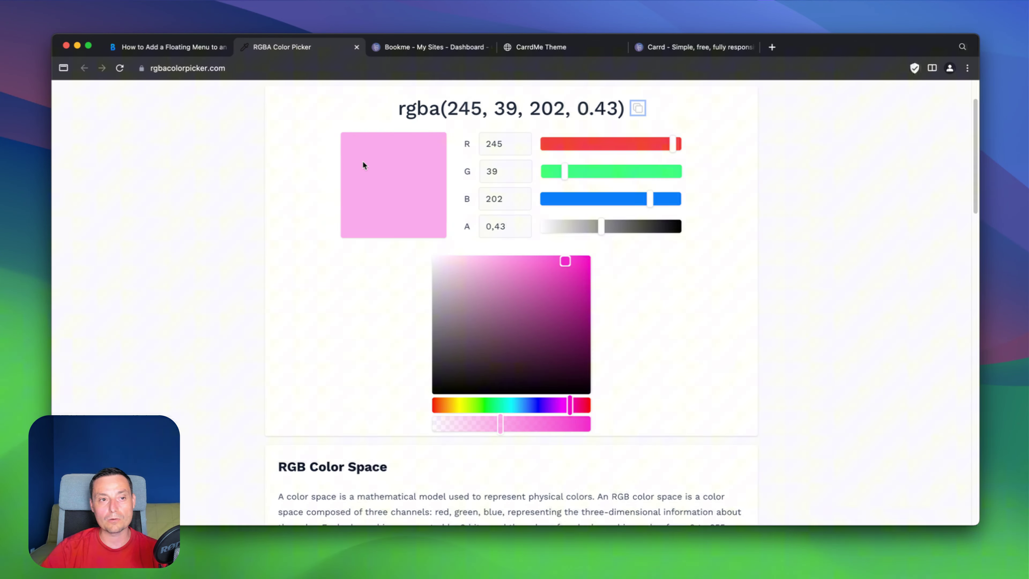
left_click(163, 48)
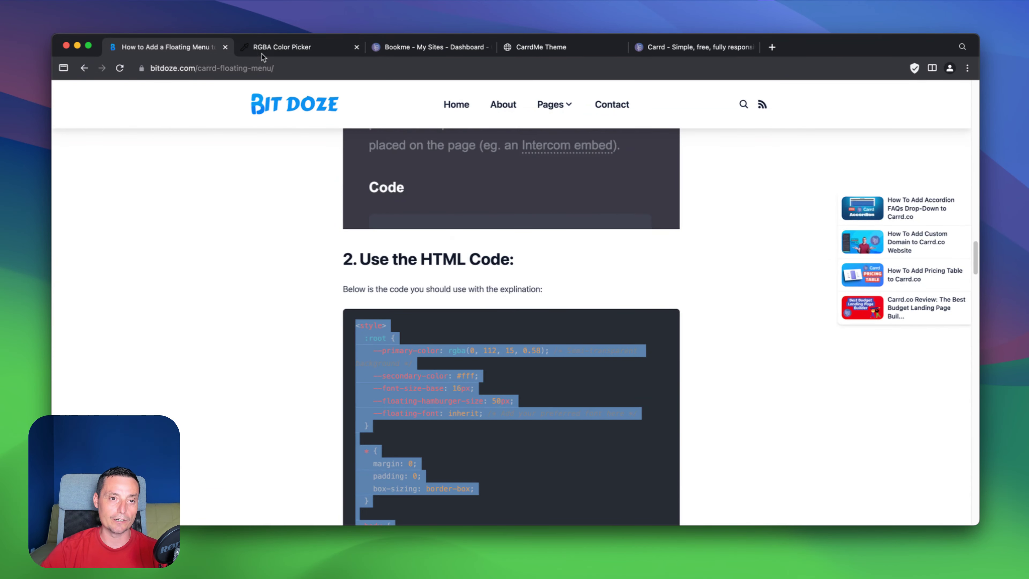
- Replace the embed's green --primary-color value with rgba(245, 39, 202, 0.43)
left_click(416, 49)
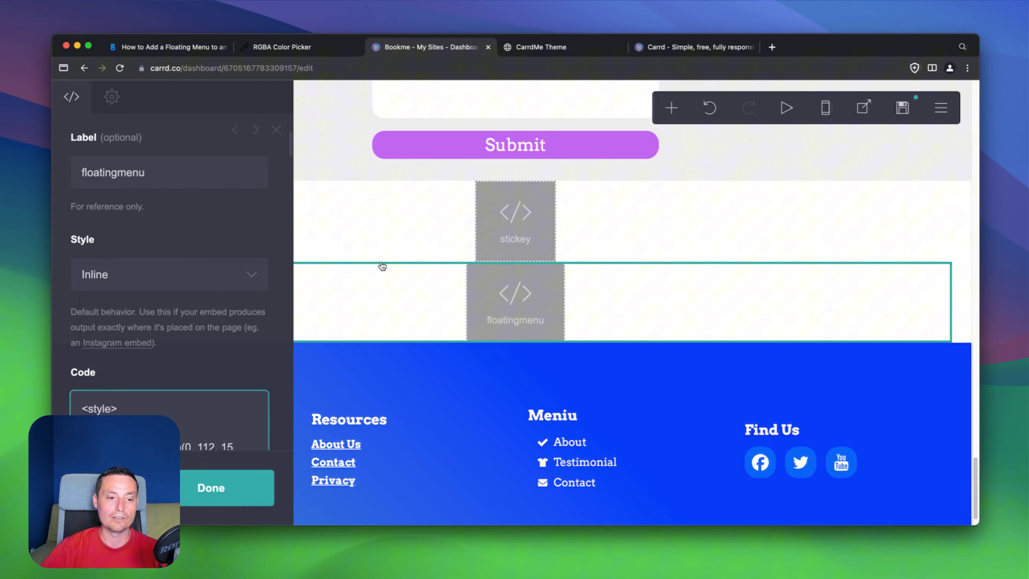
scroll(381, 266, "up", 2)
scroll(367, 266, "down", 3)
scroll(178, 402, "down", 1)
scroll(178, 401, "down", 2)
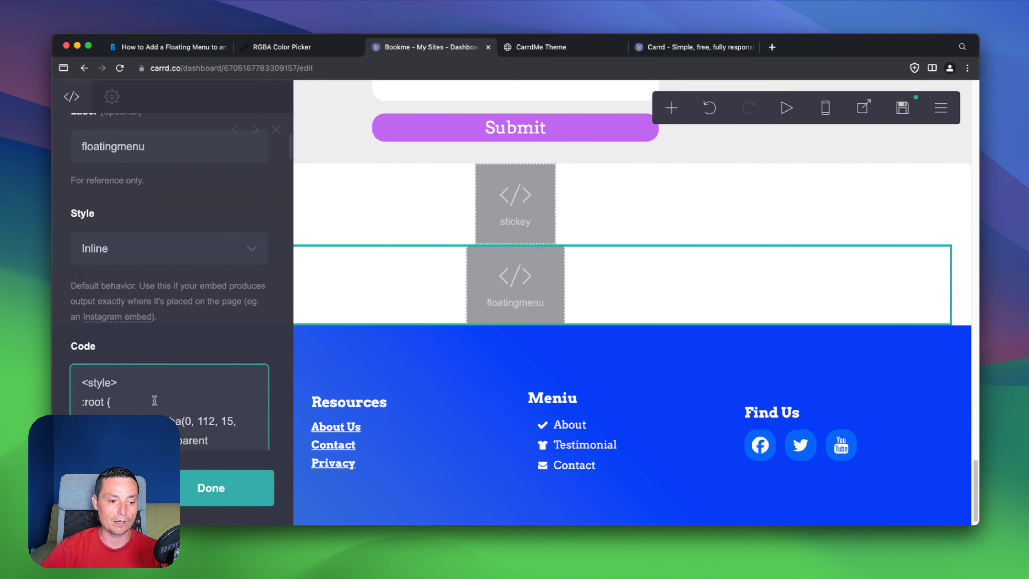
left_click_drag(154, 421, 243, 421)
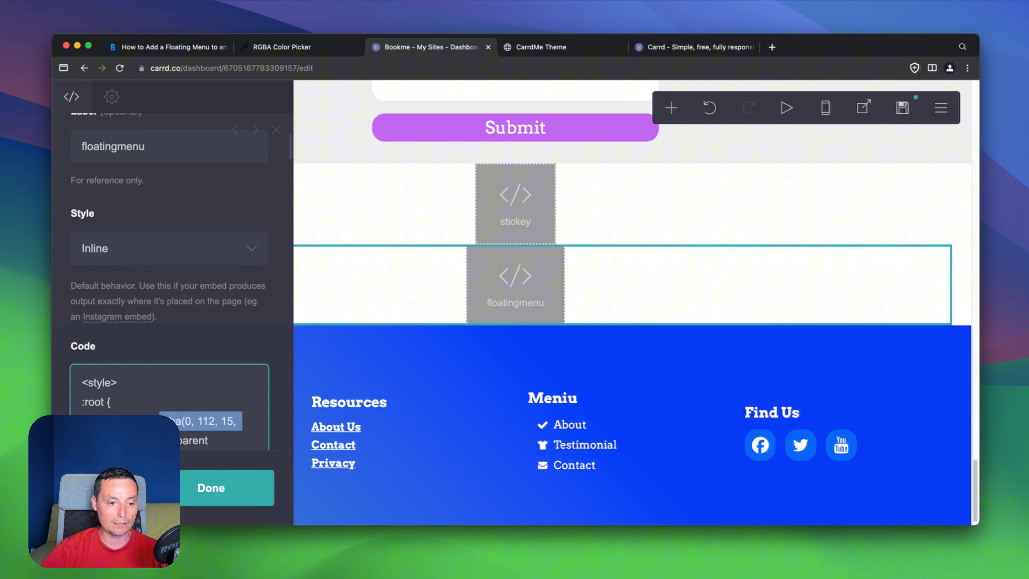
key("super+v")
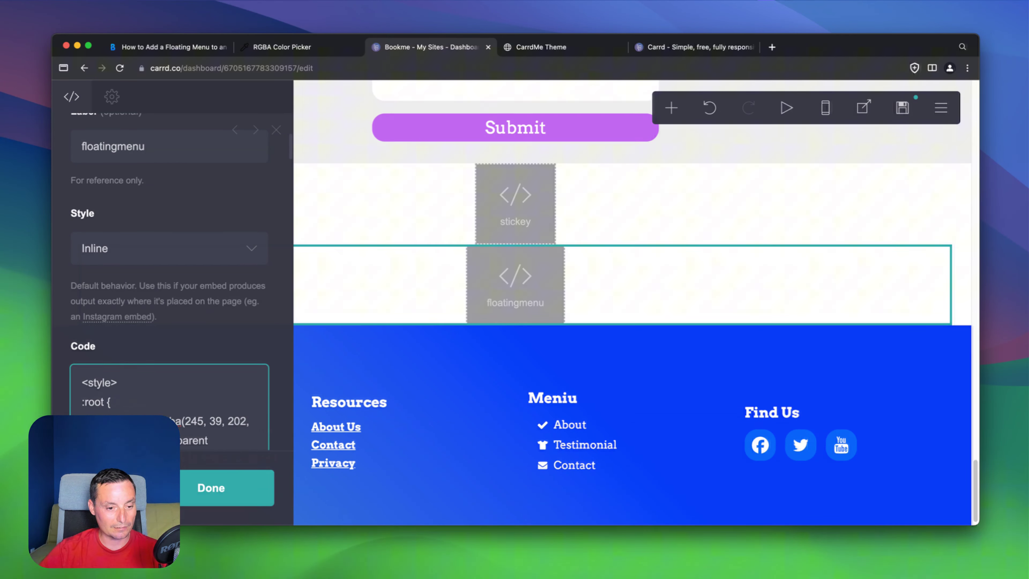
scroll(202, 368, "down", 3)
scroll(201, 368, "down", 2)
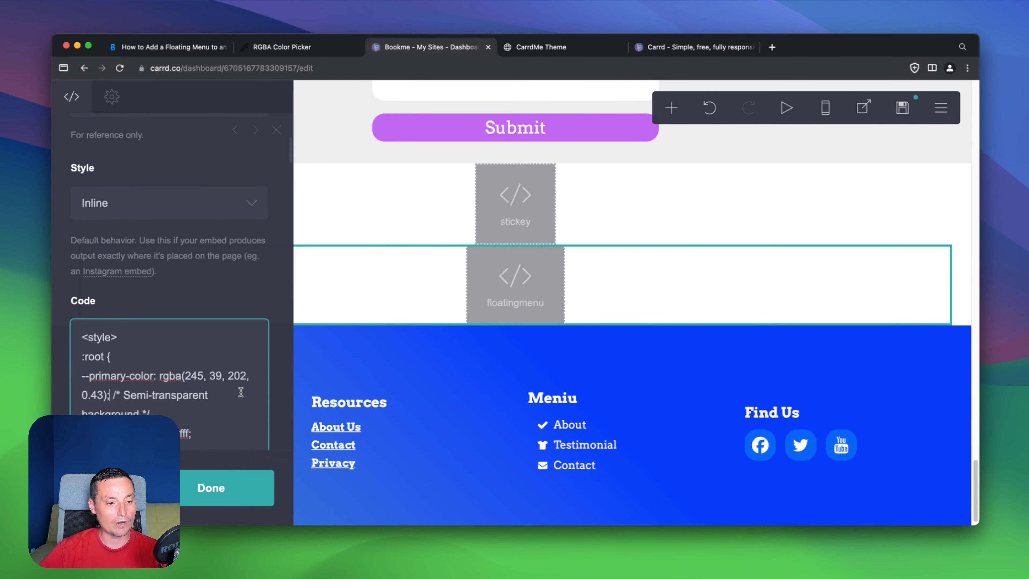
scroll(241, 389, "down", 15)
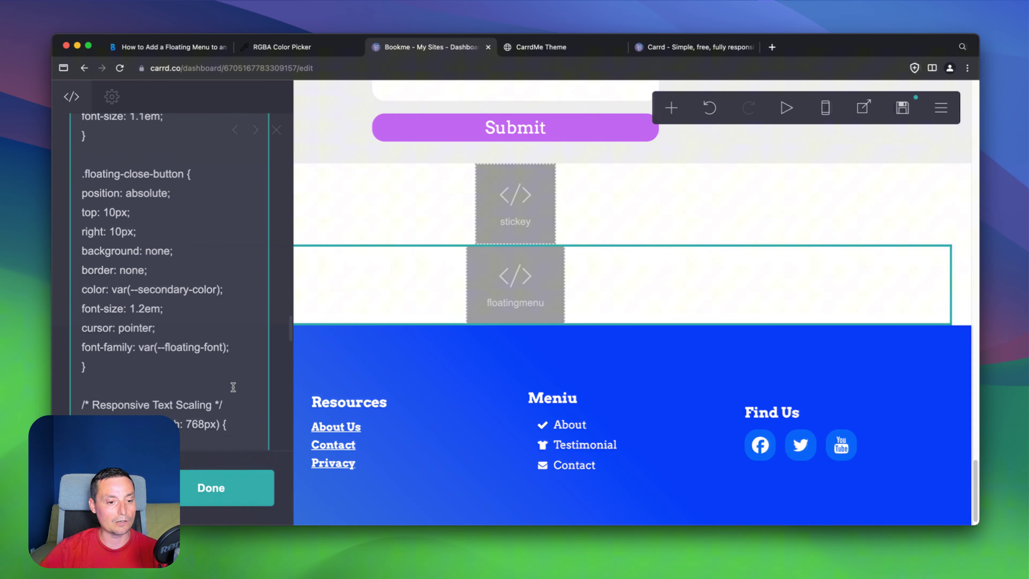
- Finish editing the floatingmenu embed and save the Bookme site's changes
left_click(229, 487)
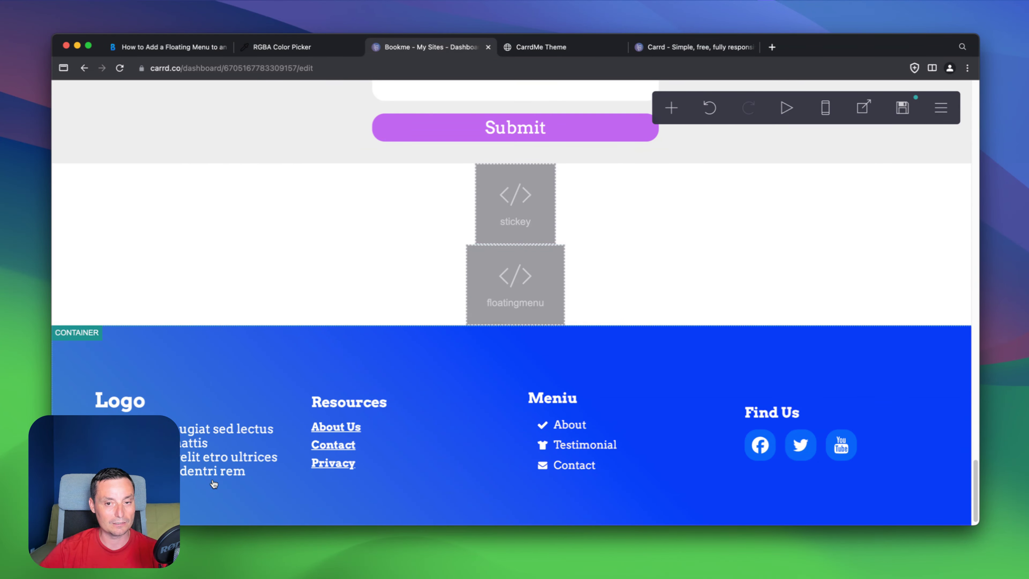
left_click(903, 107)
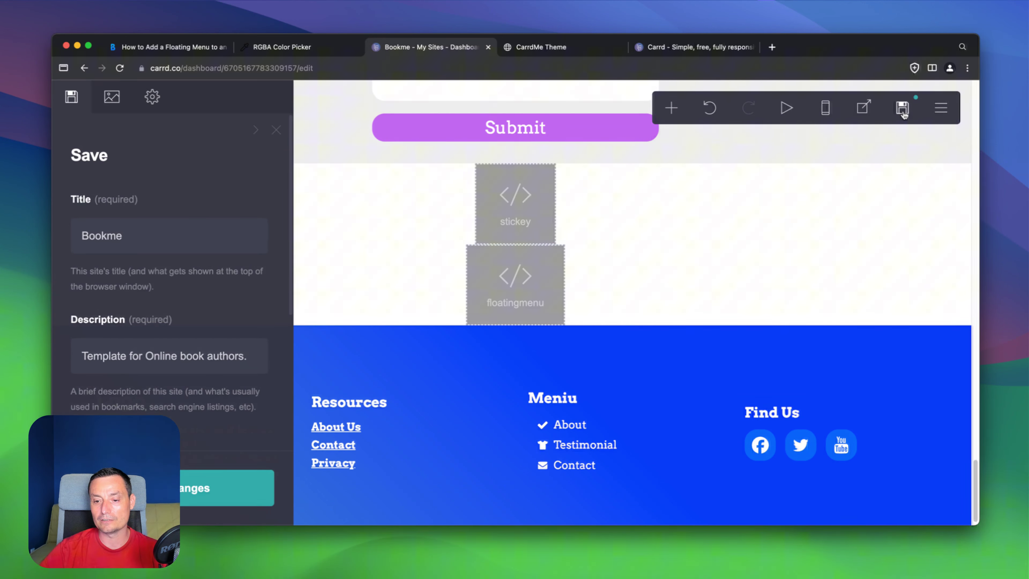
left_click(216, 487)
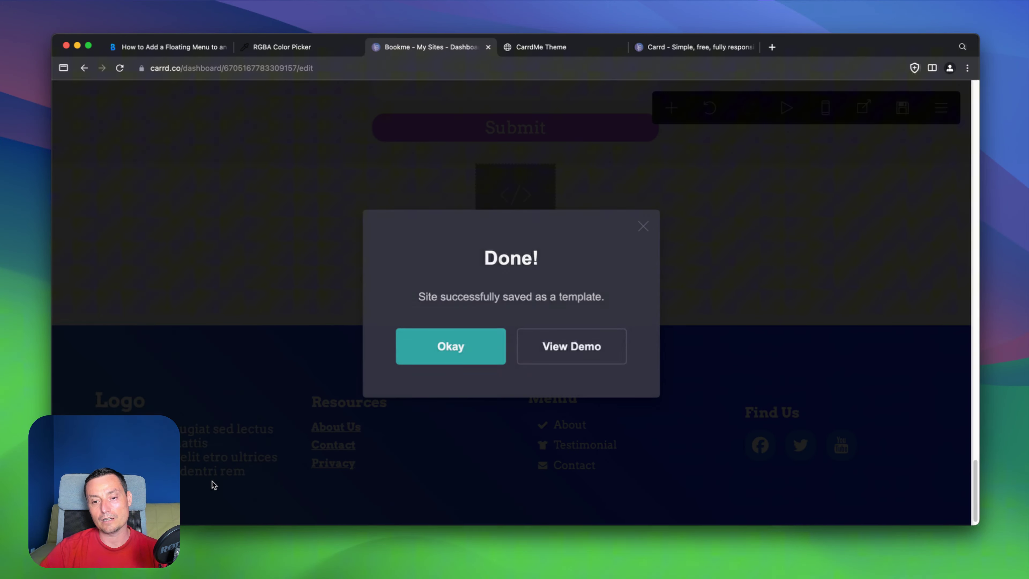
- Load the live demo and open the pink bottom-right hamburger menu
left_click(598, 345)
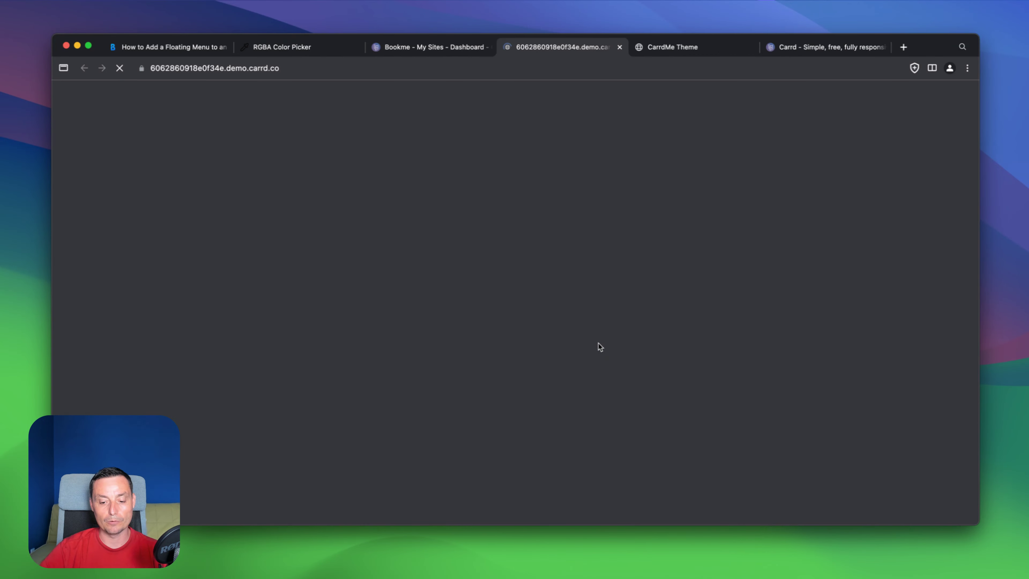
scroll(867, 298, "down", 3)
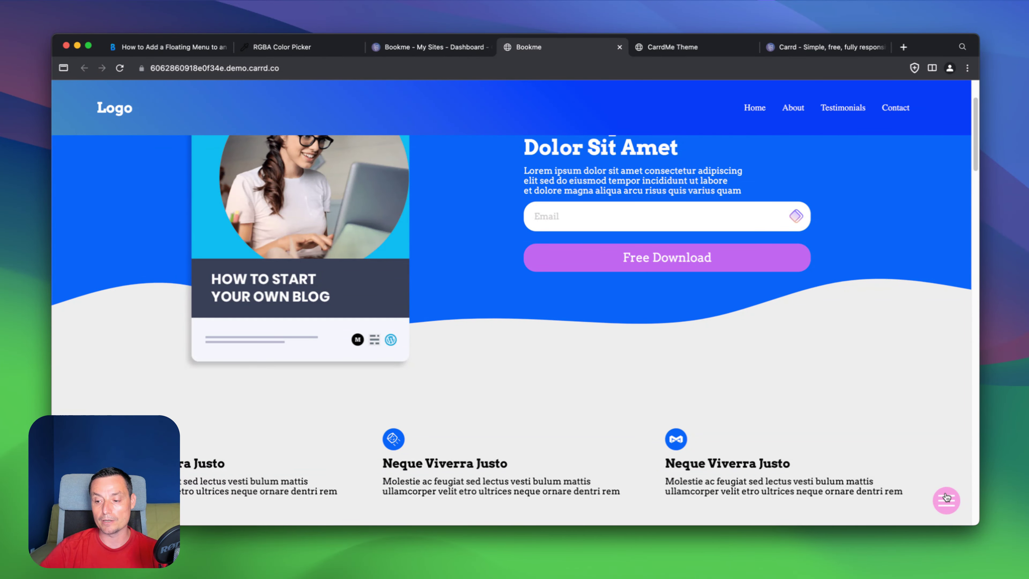
left_click(945, 495)
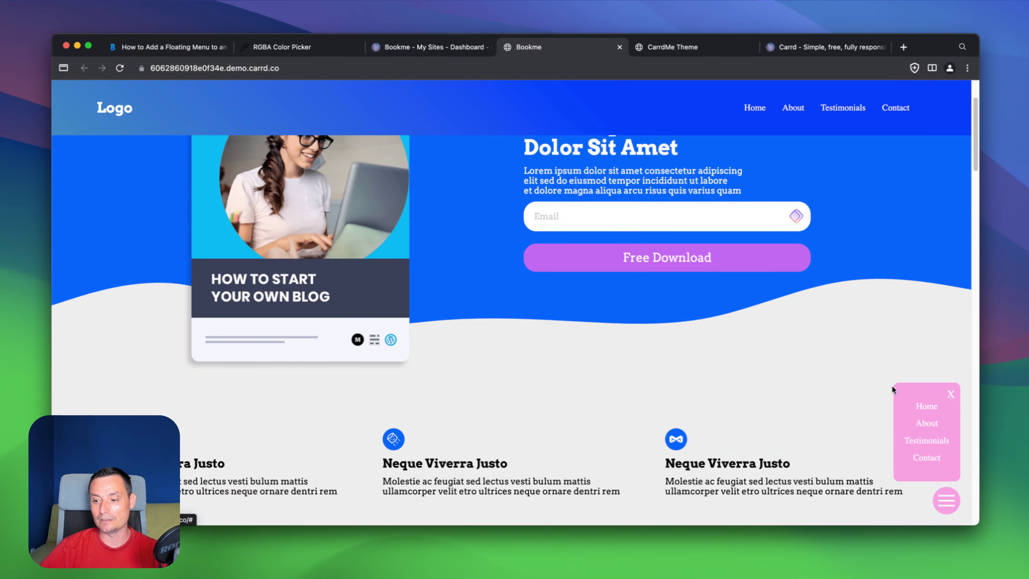
- Use the floating menu's Home, Testimonials and About links to jump between demo sections
left_click(907, 410)
left_click(919, 440)
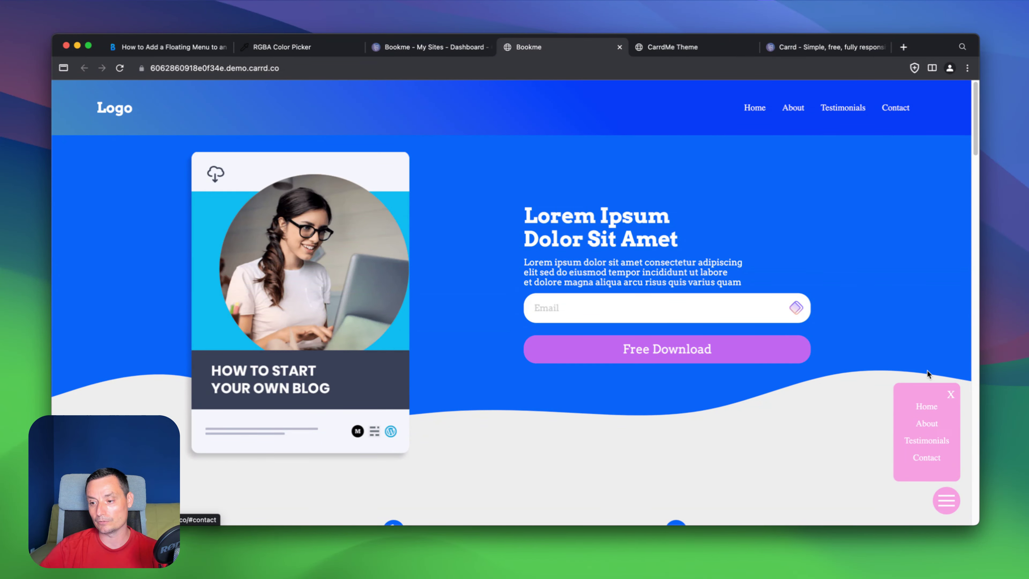
scroll(921, 382, "down", 5)
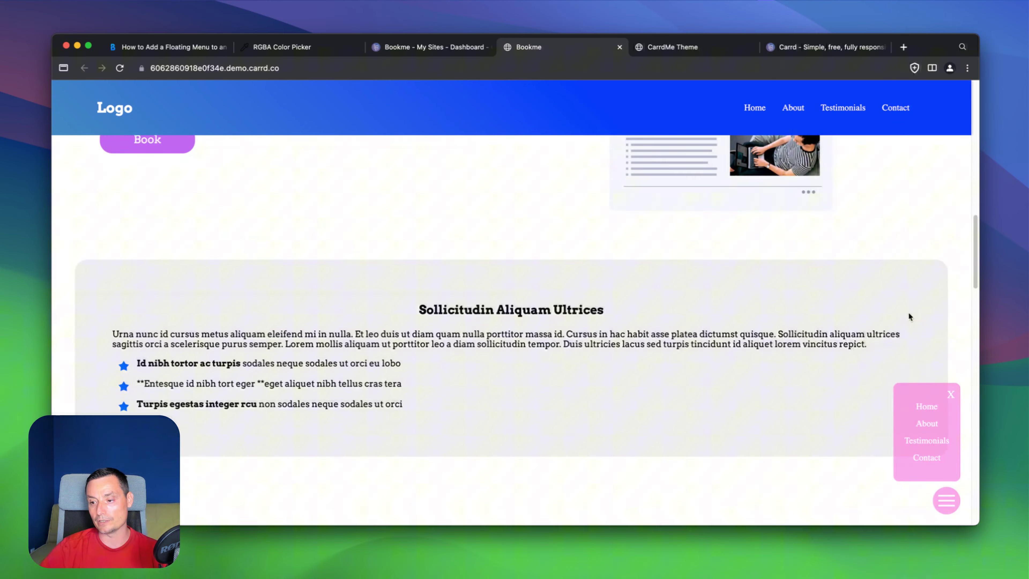
left_click(918, 424)
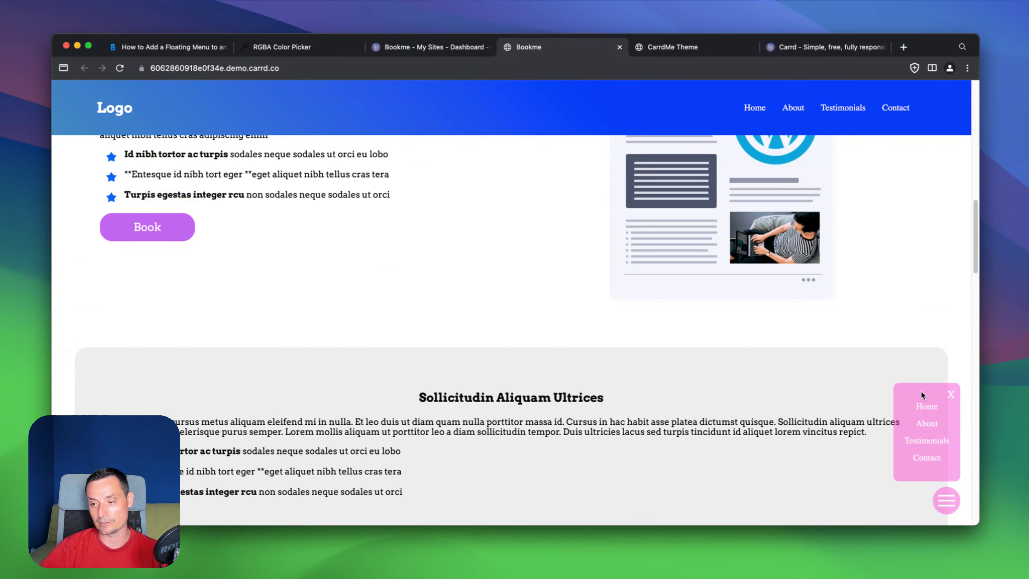
scroll(918, 392, "down", 15)
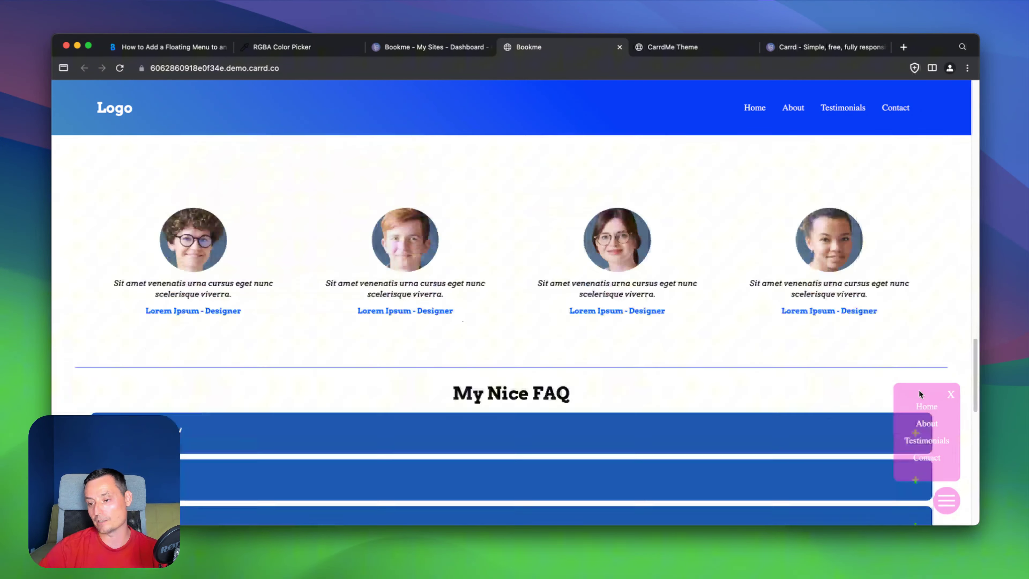
scroll(918, 390, "down", 10)
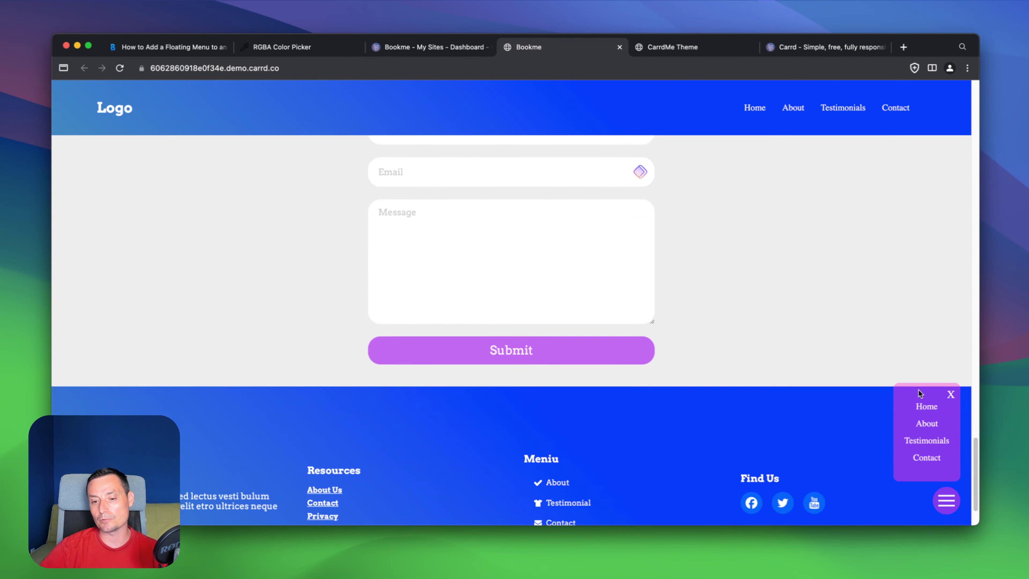
left_click(927, 423)
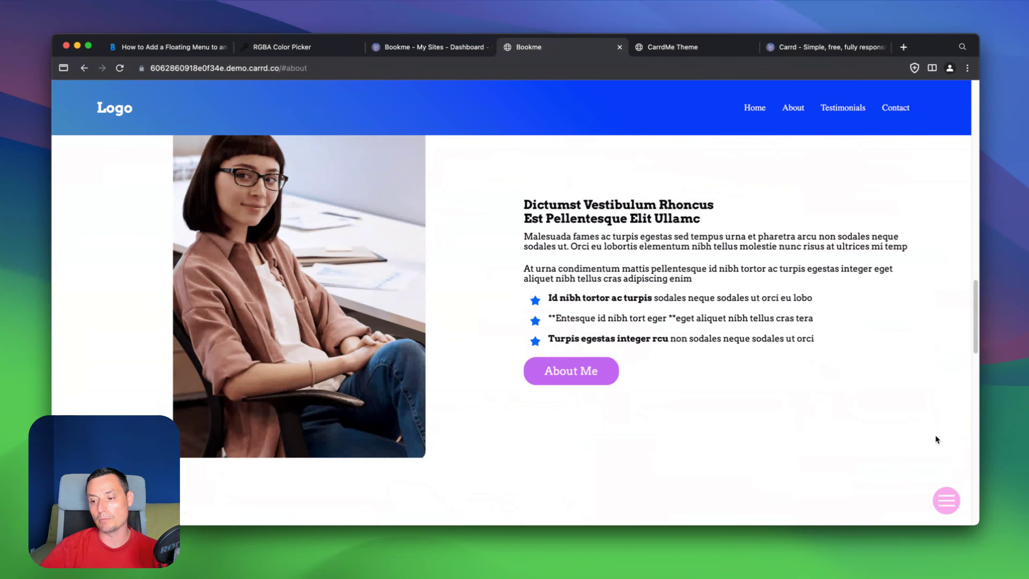
- Reopen the floating menu and jump to the Contact section
left_click(946, 501)
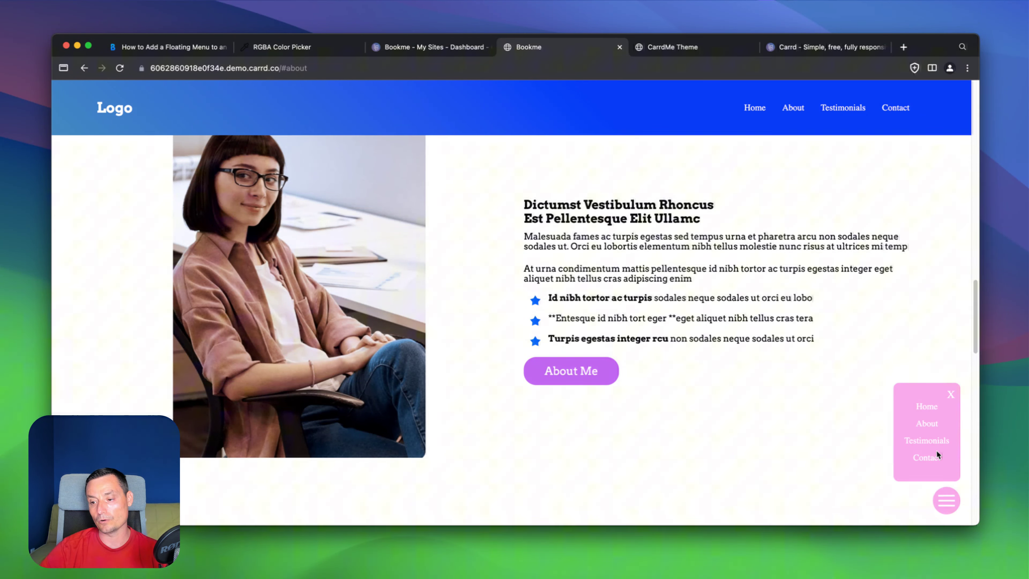
left_click(933, 459)
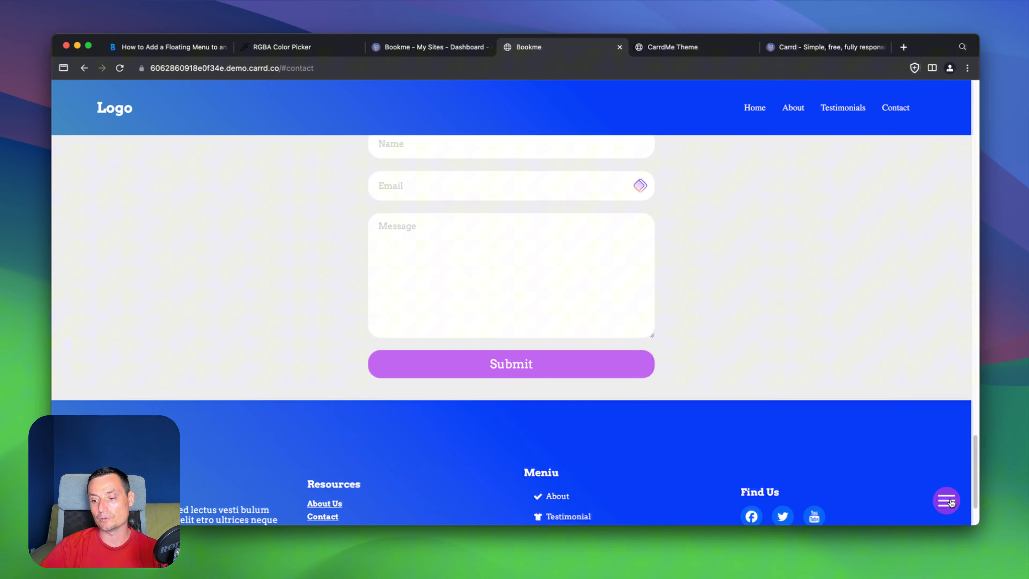
scroll(917, 464, "up", 15)
scroll(917, 464, "up", 5)
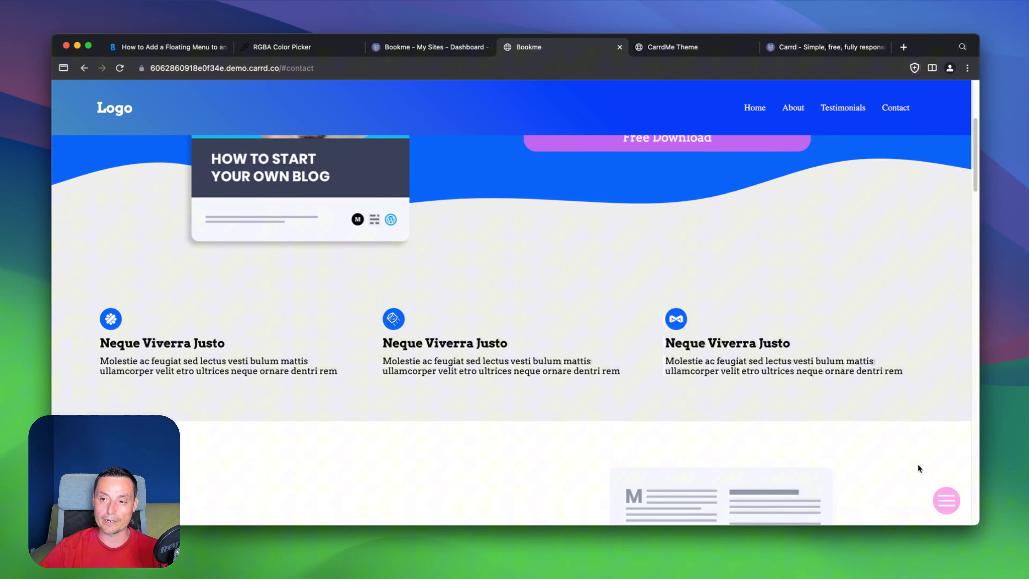
scroll(822, 399, "up", 1)
scroll(823, 401, "up", 3)
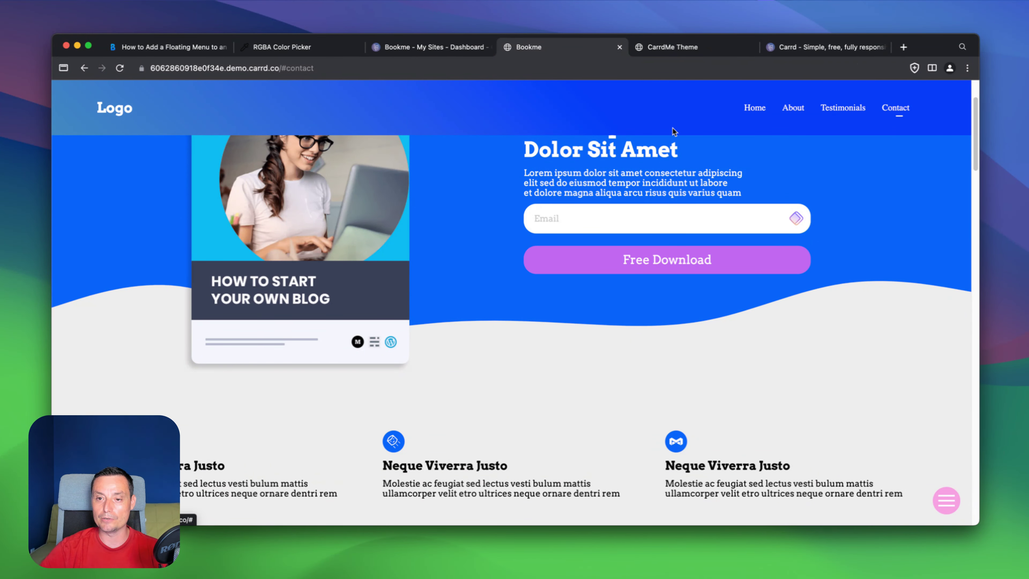
scroll(579, 156, "down", 5)
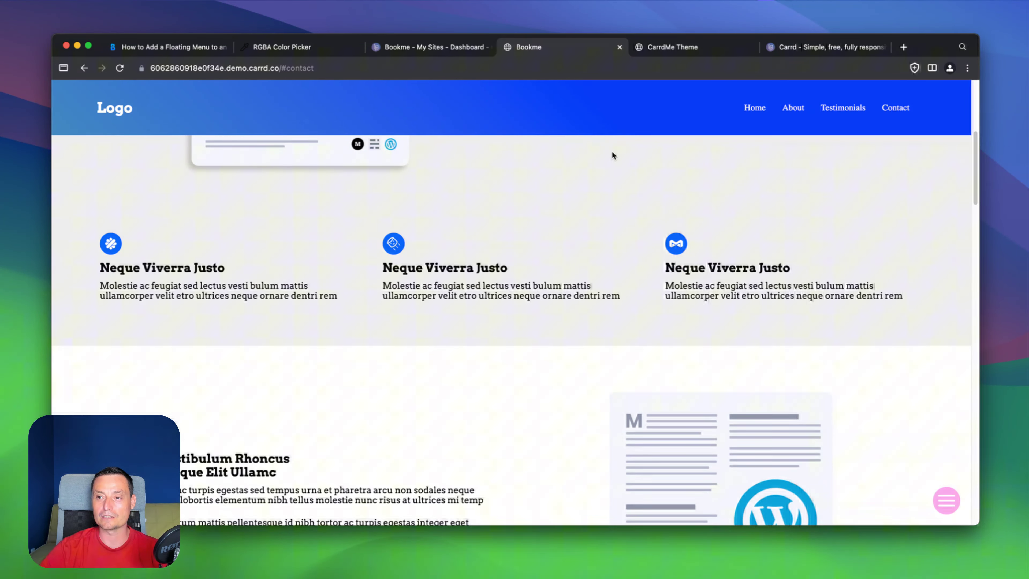